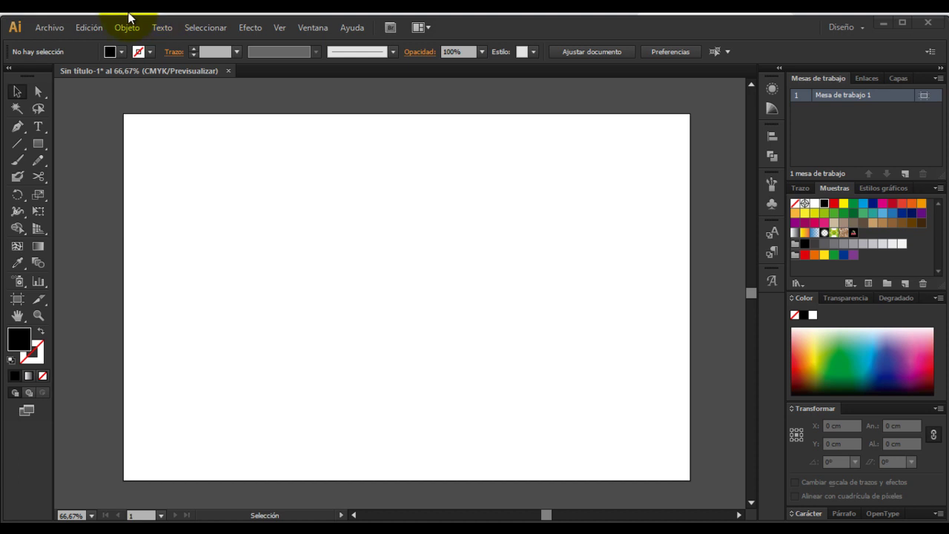
# - Create a new Imprimir document: Tabloide, centimetres, landscape, 43,18 × 27,94 cm
pyautogui.click(56, 27)
pyautogui.click(67, 45)
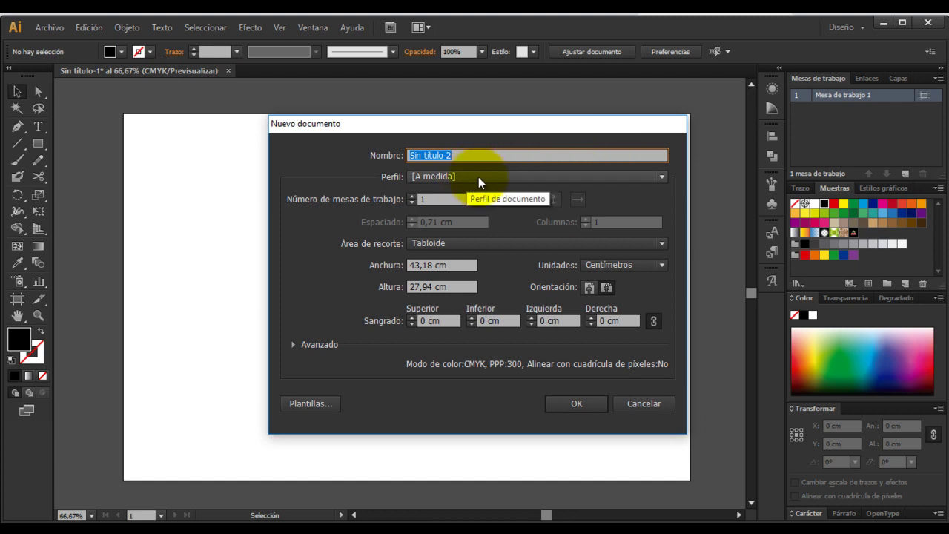
pyautogui.click(474, 178)
pyautogui.click(459, 214)
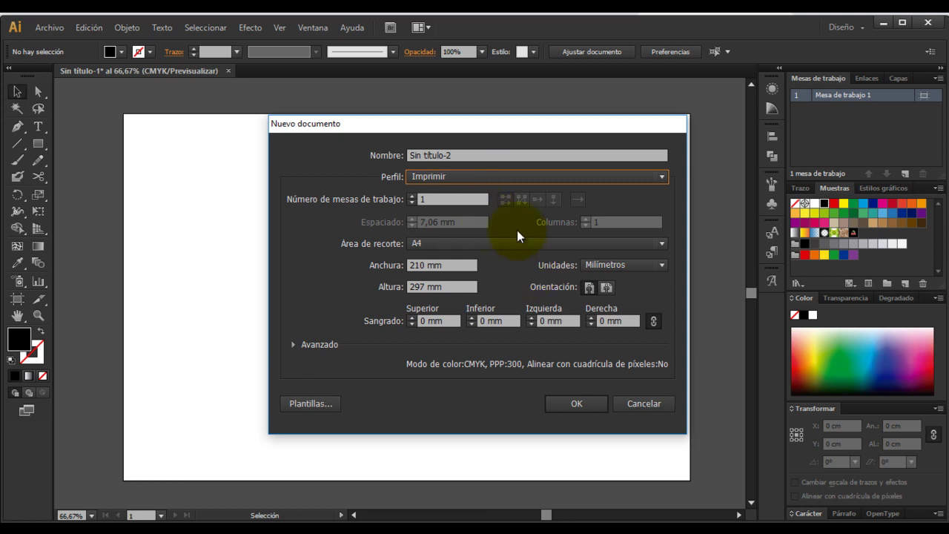
pyautogui.click(470, 243)
pyautogui.click(458, 306)
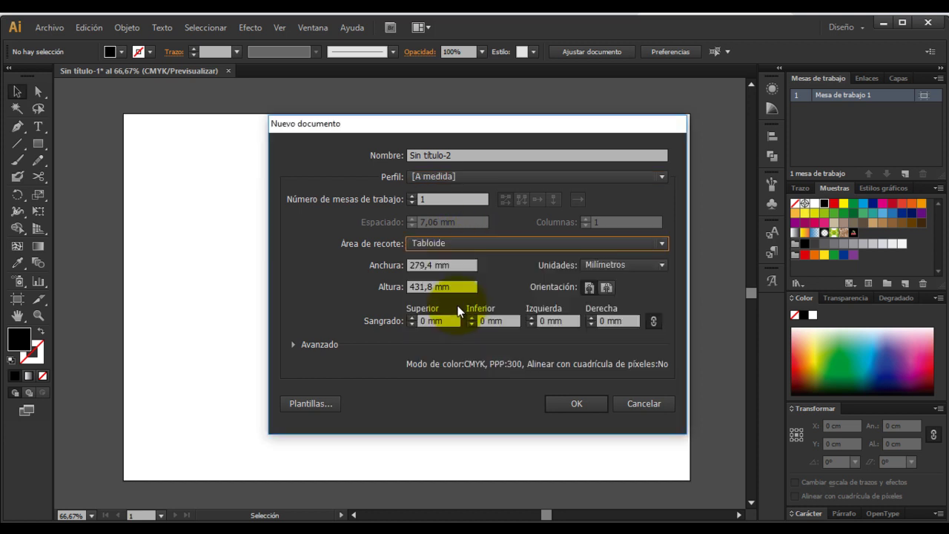
pyautogui.click(631, 263)
pyautogui.click(621, 341)
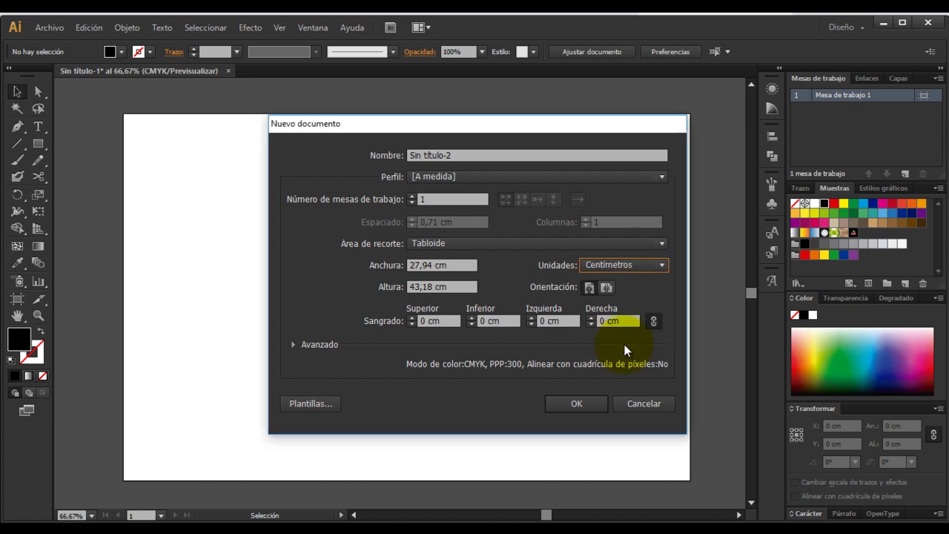
pyautogui.click(611, 288)
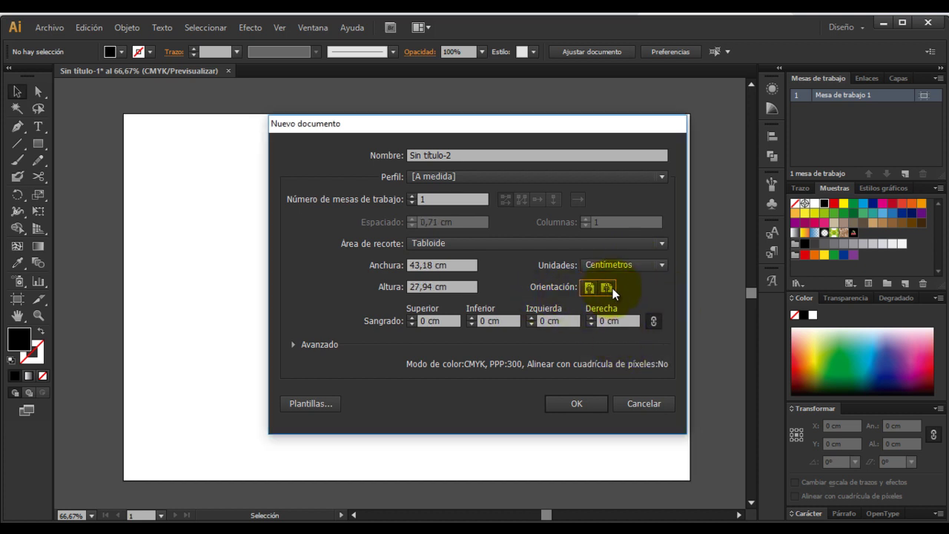
pyautogui.click(584, 404)
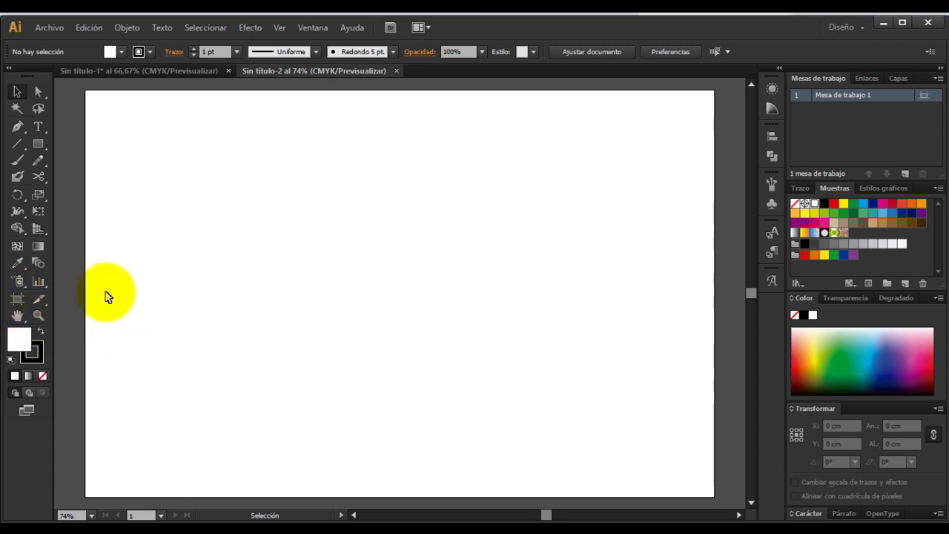
# - Zoom out to 33.33% and pan to leave empty canvas right of the artboard
pyautogui.click(18, 300)
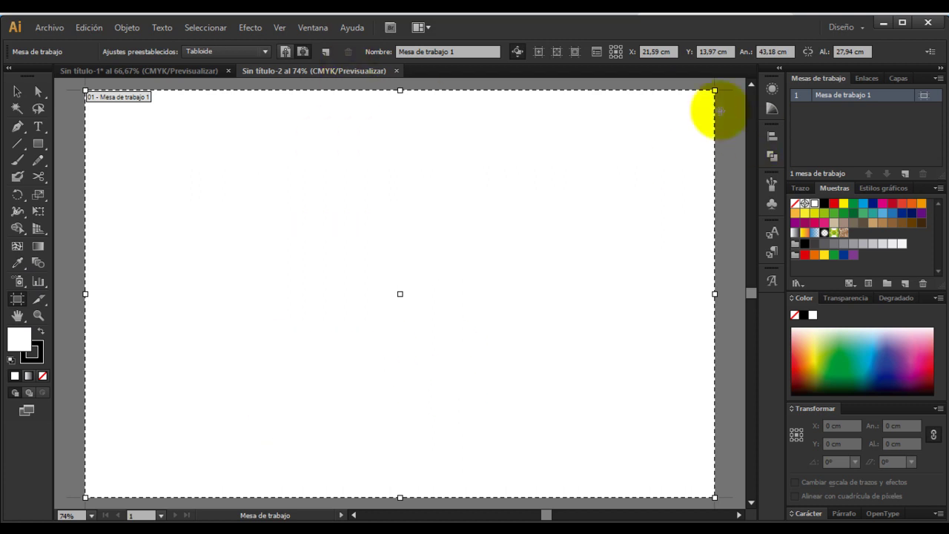
pyautogui.press('z')
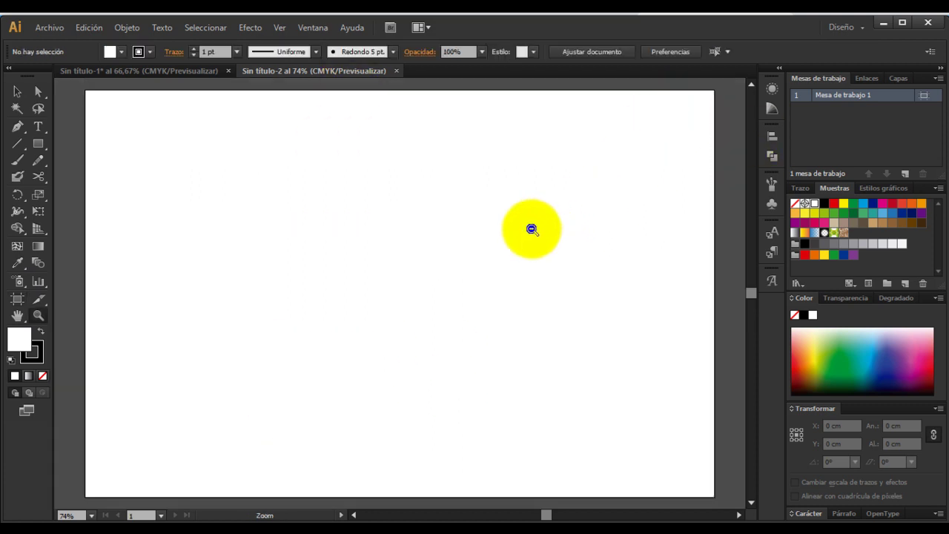
pyautogui.keyDown('alt'); pyautogui.click(510, 245); pyautogui.keyUp('alt')
pyautogui.keyDown('alt'); pyautogui.click(506, 268); pyautogui.keyUp('alt')
pyautogui.keyDown('alt'); pyautogui.click(382, 336); pyautogui.keyUp('alt')
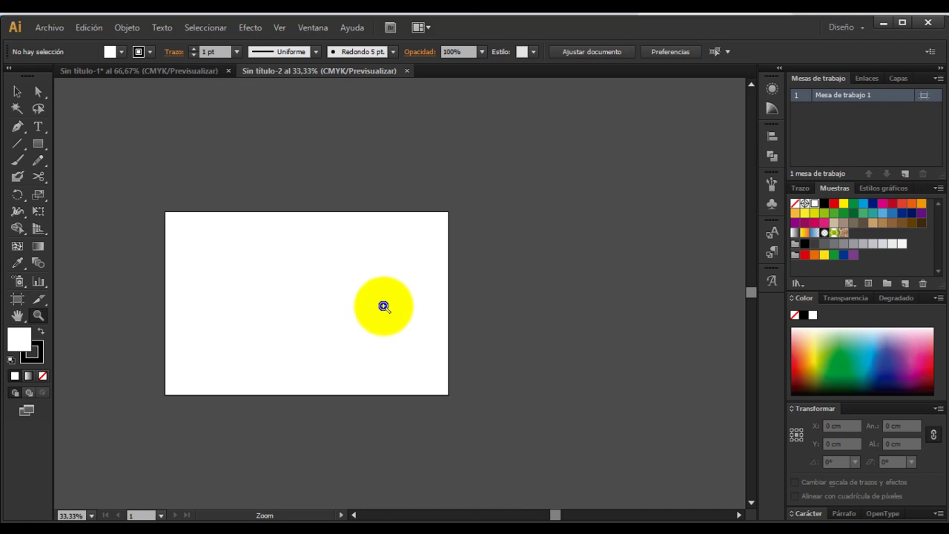
pyautogui.moveTo(381, 307); pyautogui.dragTo(316, 258)
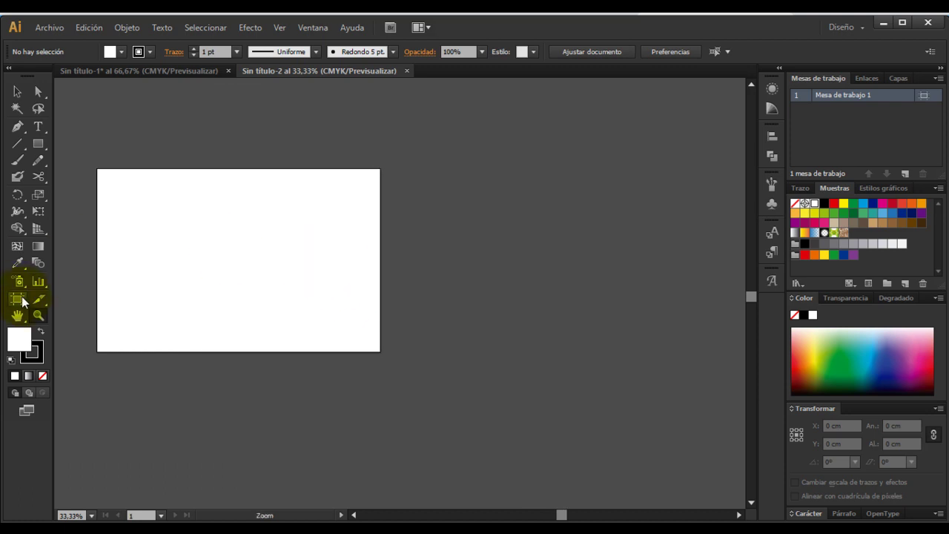
pyautogui.click(17, 298)
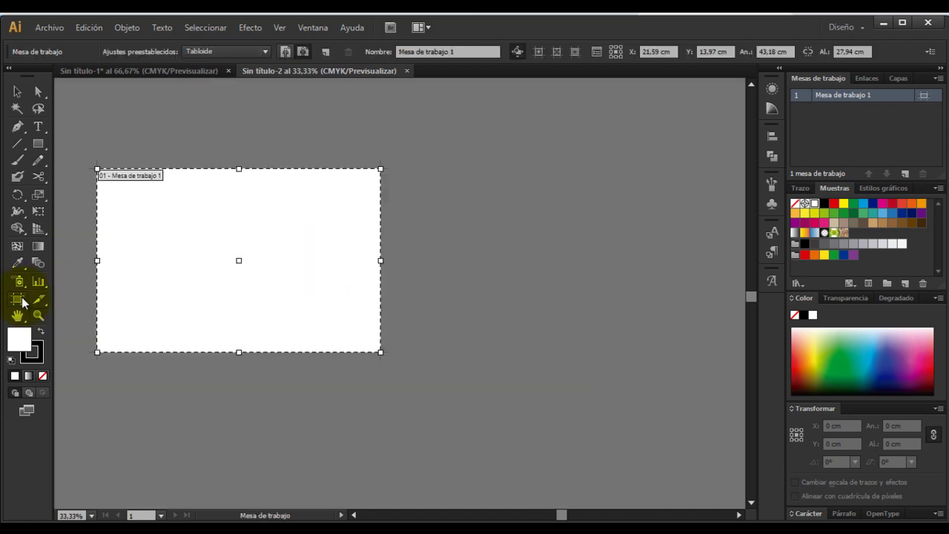
# - Add Mesa de trabajo 2 to the right of artboard 1, then zoom to two-thirds size
pyautogui.click(328, 56)
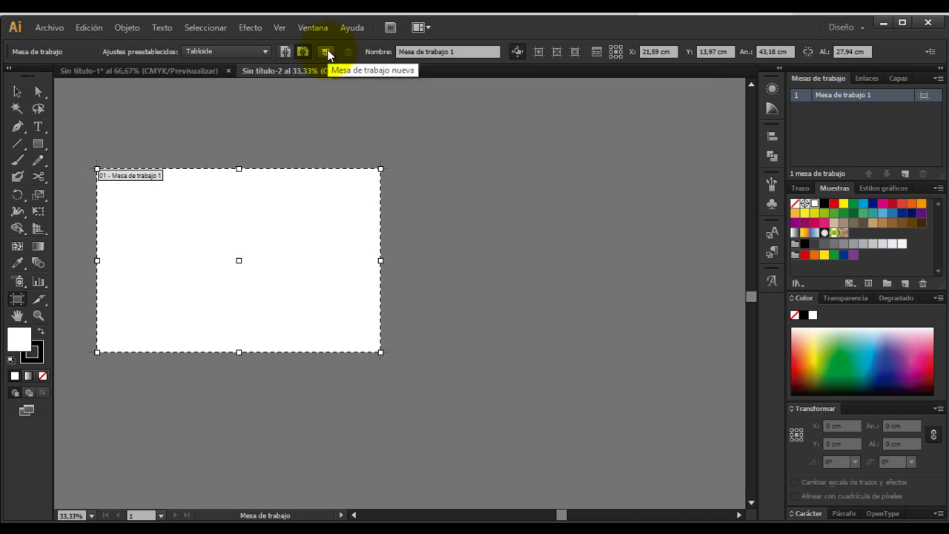
pyautogui.click(390, 170)
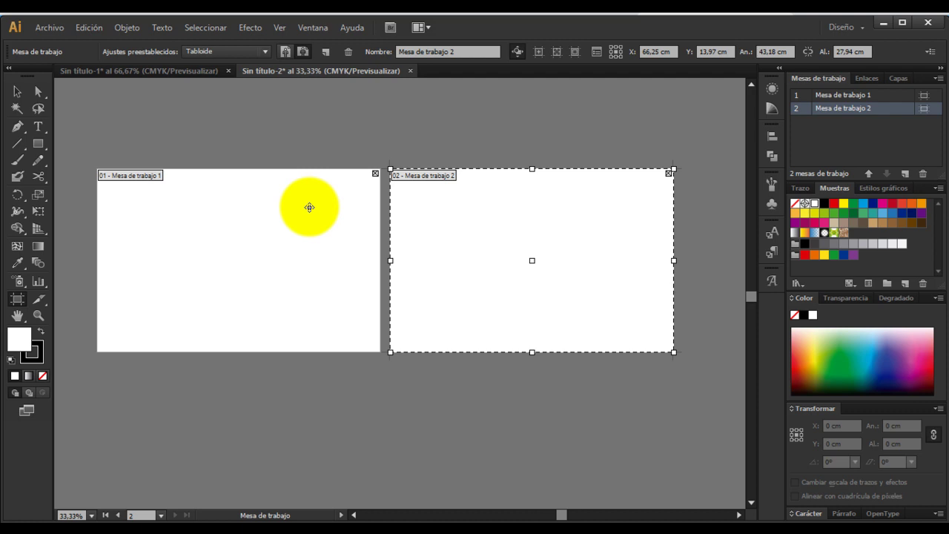
pyautogui.press('z')
pyautogui.click(237, 227)
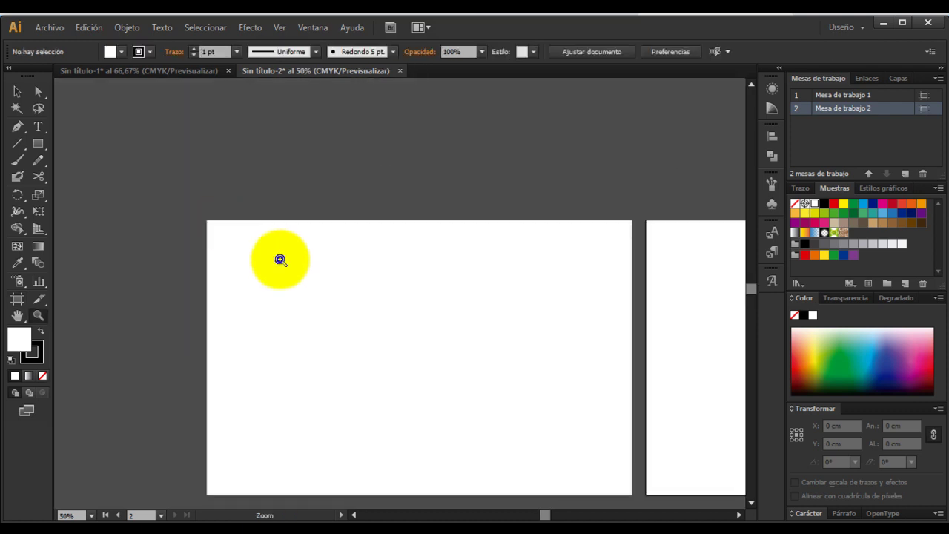
pyautogui.moveTo(444, 339); pyautogui.dragTo(475, 252)
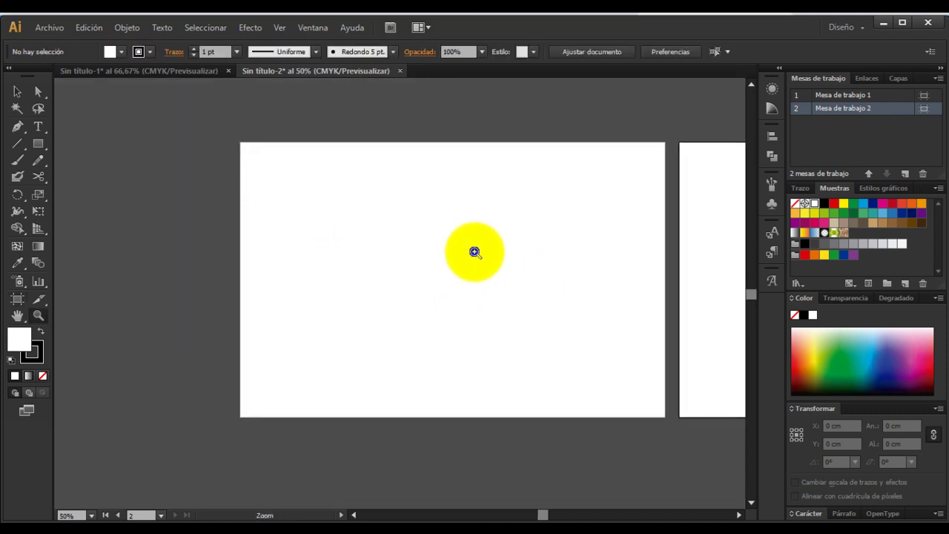
pyautogui.moveTo(240, 142); pyautogui.dragTo(677, 421)
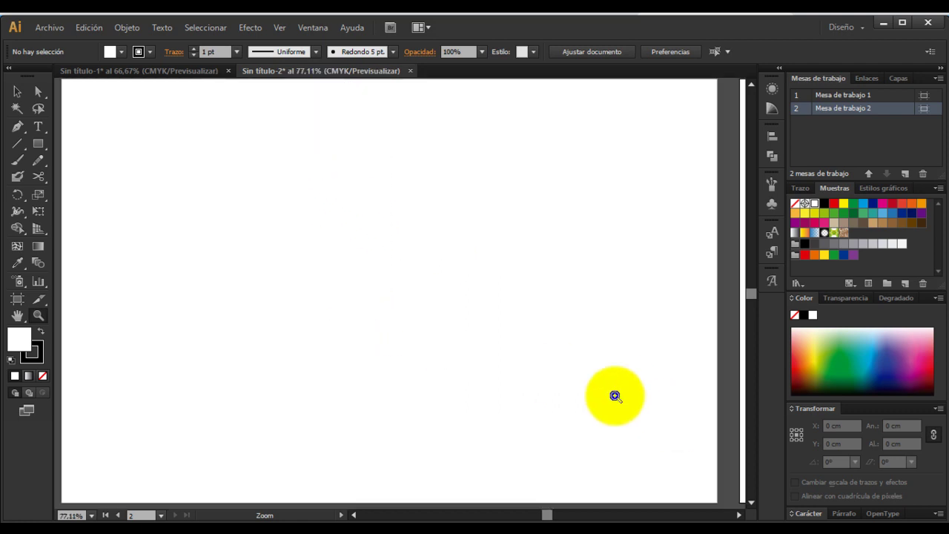
pyautogui.keyDown('alt'); pyautogui.click(489, 355); pyautogui.keyUp('alt')
pyautogui.keyDown('alt'); pyautogui.click(479, 360); pyautogui.keyUp('alt')
pyautogui.click(563, 380)
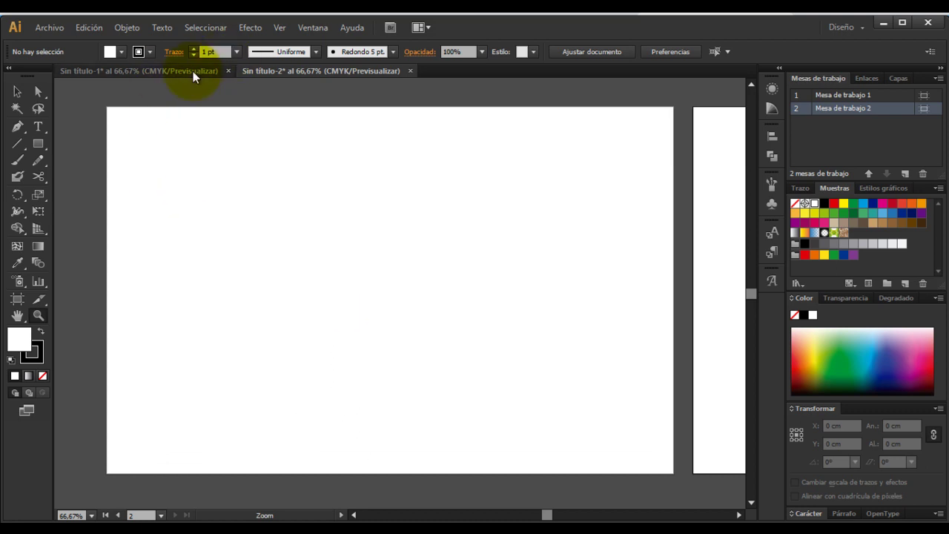
# - Paste the red cherry illustration and move it near the centre of Mesa de trabajo 1
pyautogui.hotkey('ctrl', 'v')
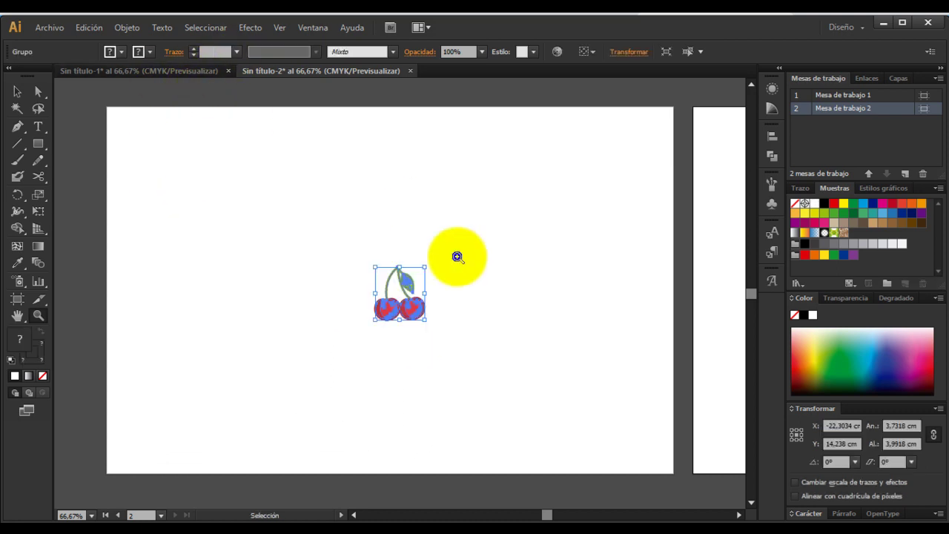
pyautogui.click(468, 322)
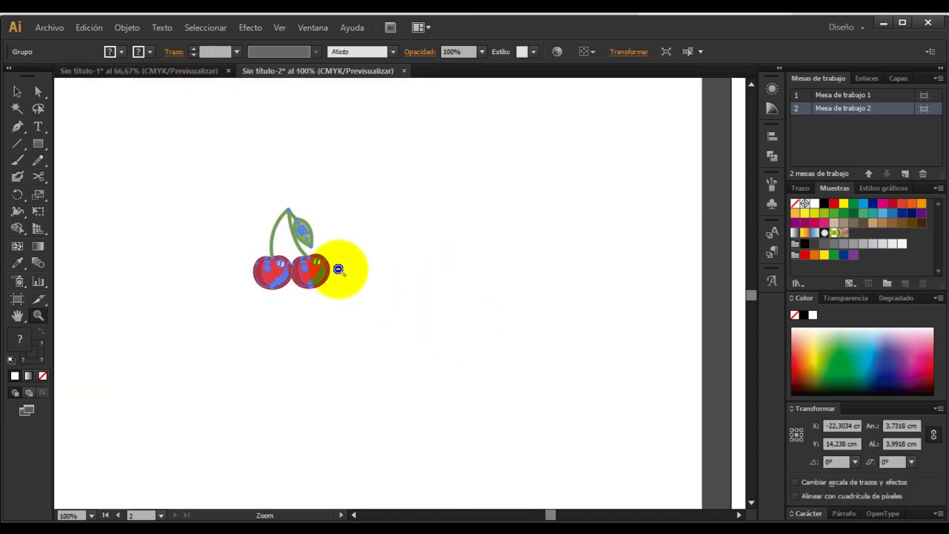
pyautogui.keyDown('alt'); pyautogui.click(338, 269); pyautogui.keyUp('alt')
pyautogui.press('v')
pyautogui.click(267, 256)
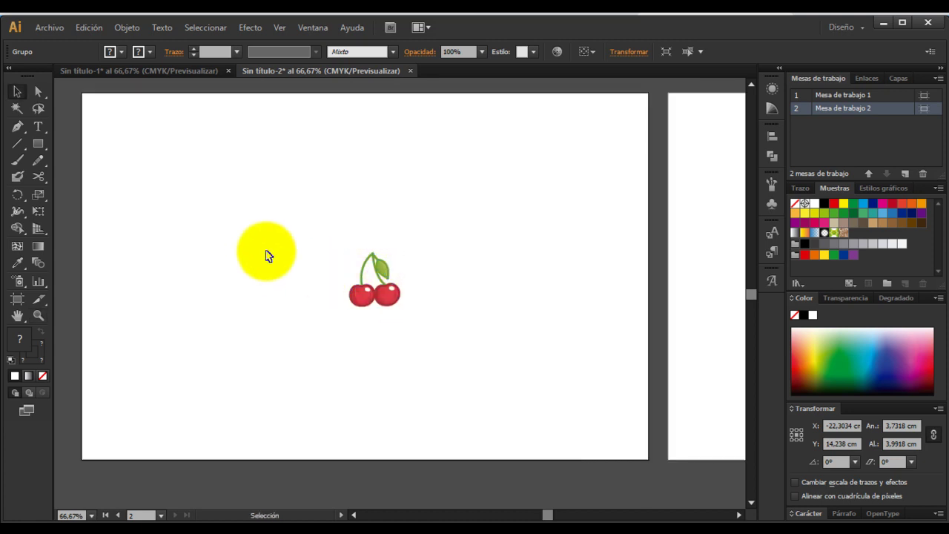
pyautogui.moveTo(393, 294); pyautogui.dragTo(401, 300)
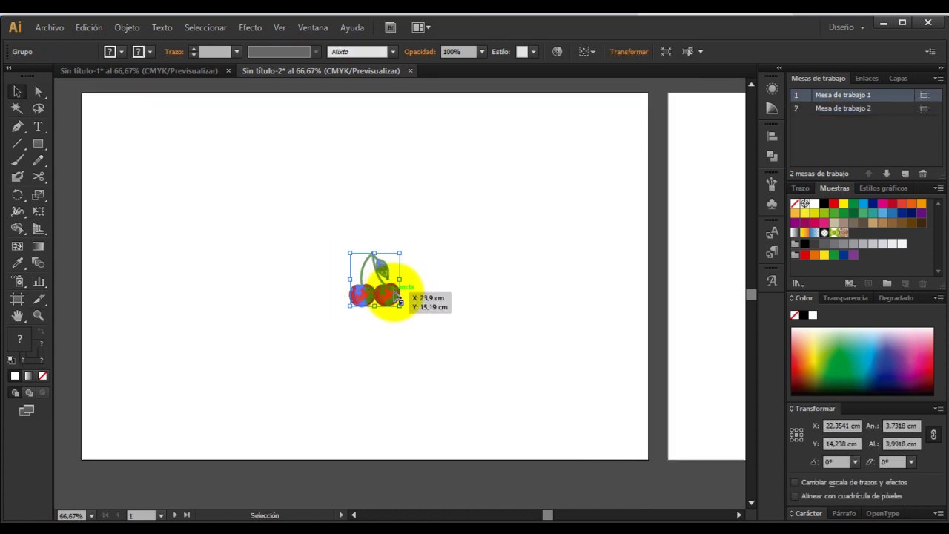
pyautogui.click(435, 254)
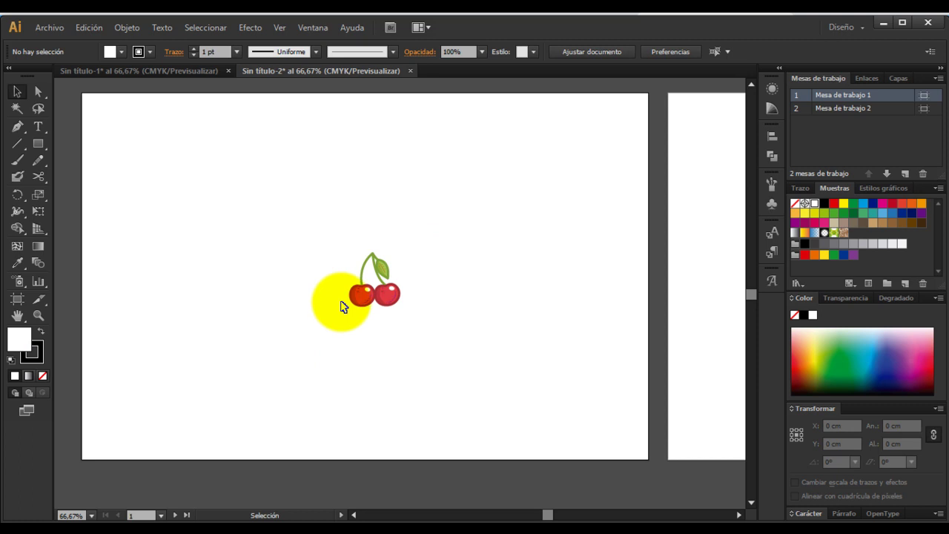
pyautogui.click(384, 289)
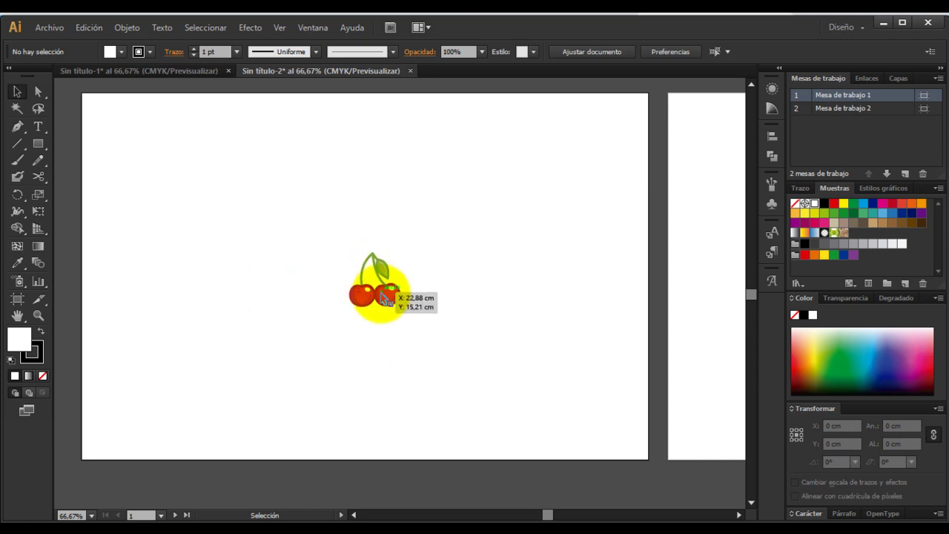
pyautogui.click(444, 328)
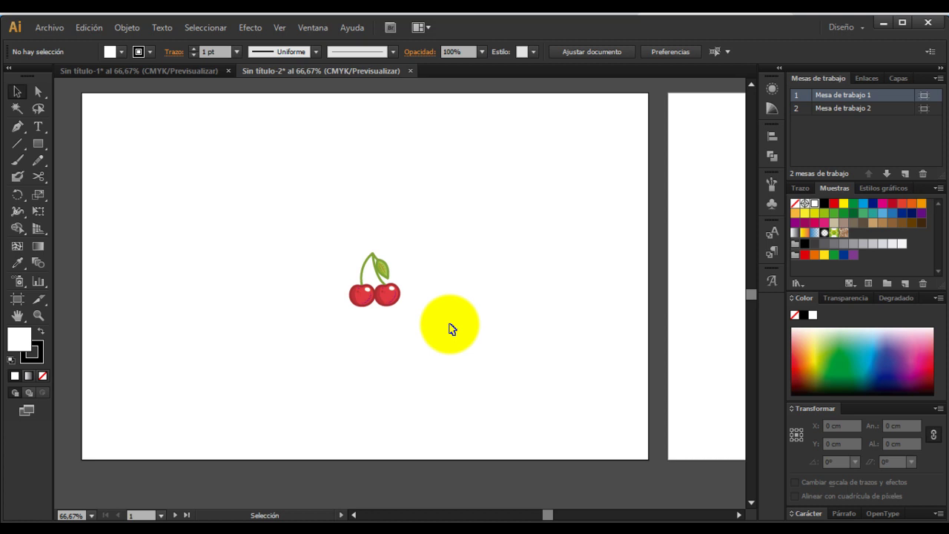
# - Check the workspace list, keeping Diseño as the active workspace
pyautogui.click(865, 26)
pyautogui.click(831, 74)
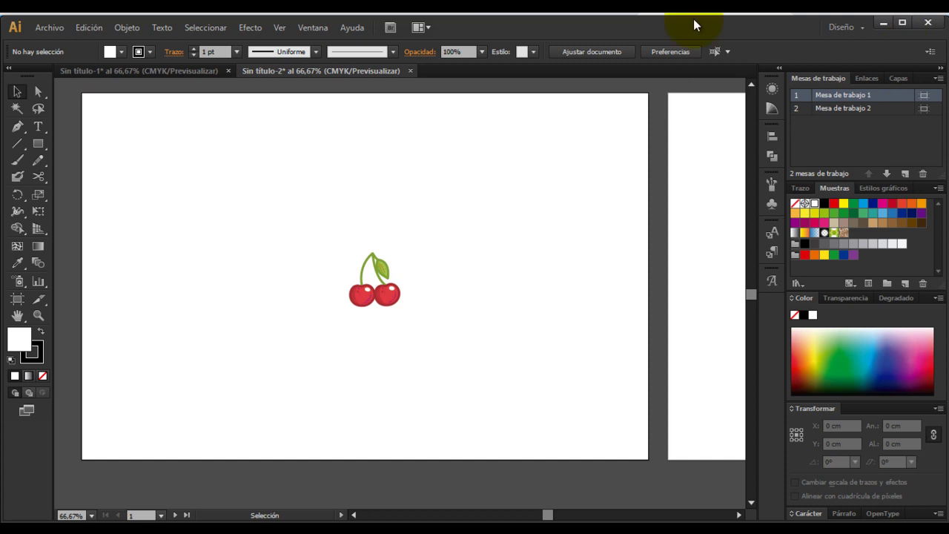
pyautogui.click(862, 25)
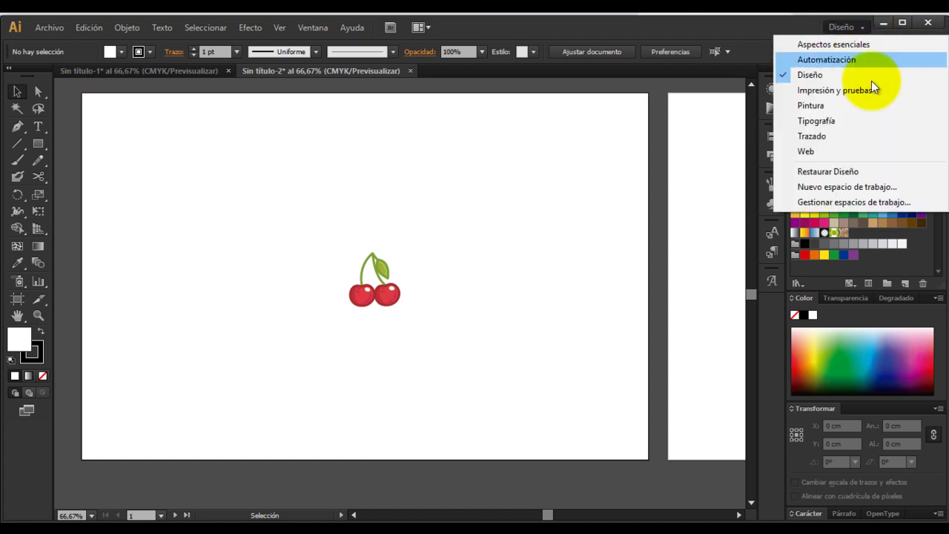
# - Apply Restaurar Diseño to reset the side panels, leaving the cherries in place
pyautogui.click(852, 170)
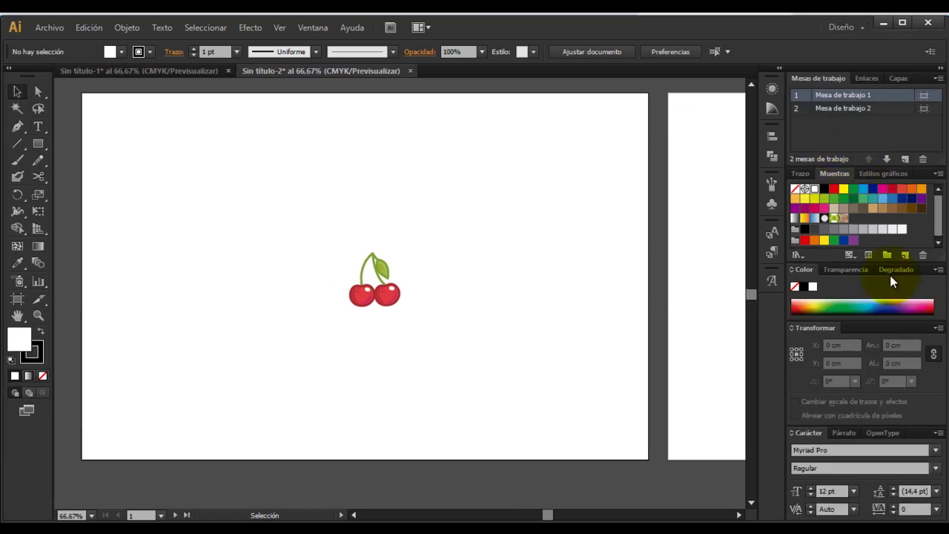
pyautogui.click(752, 193)
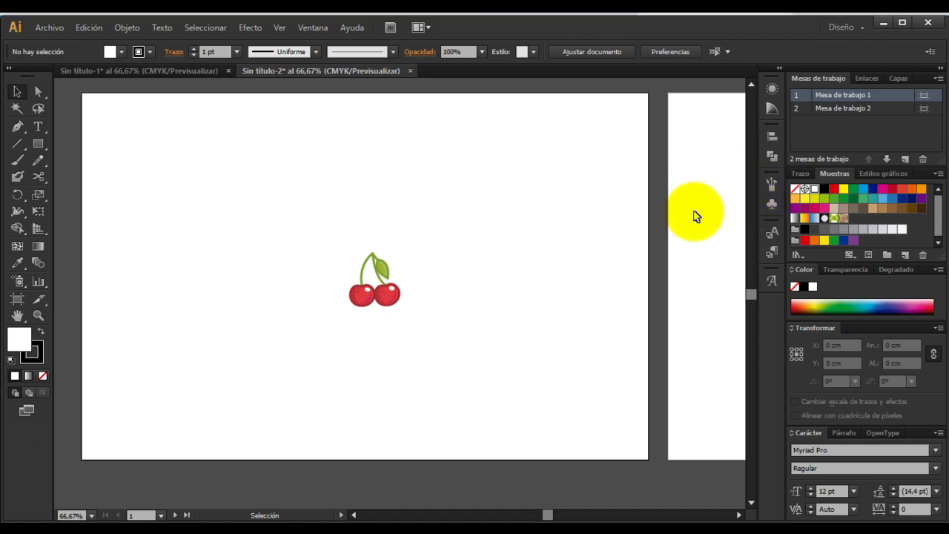
pyautogui.click(380, 291)
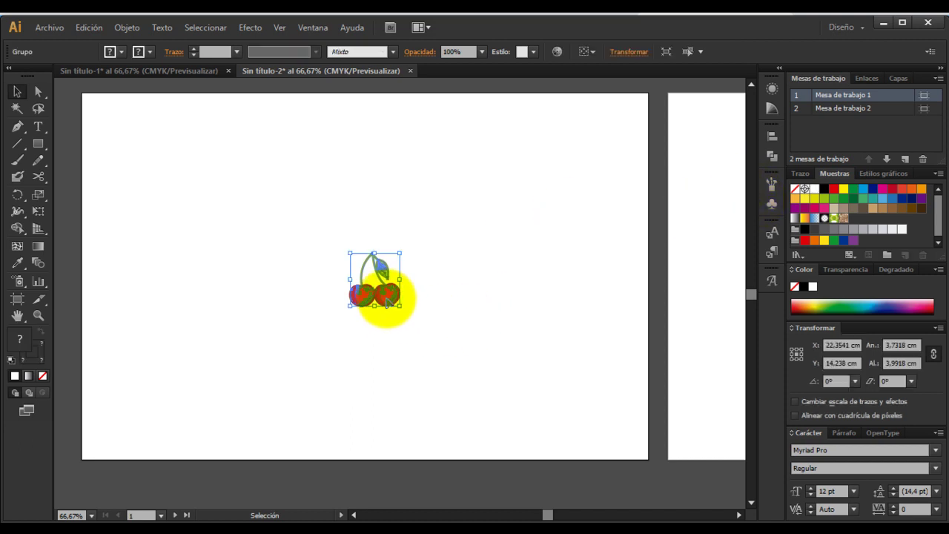
pyautogui.click(497, 313)
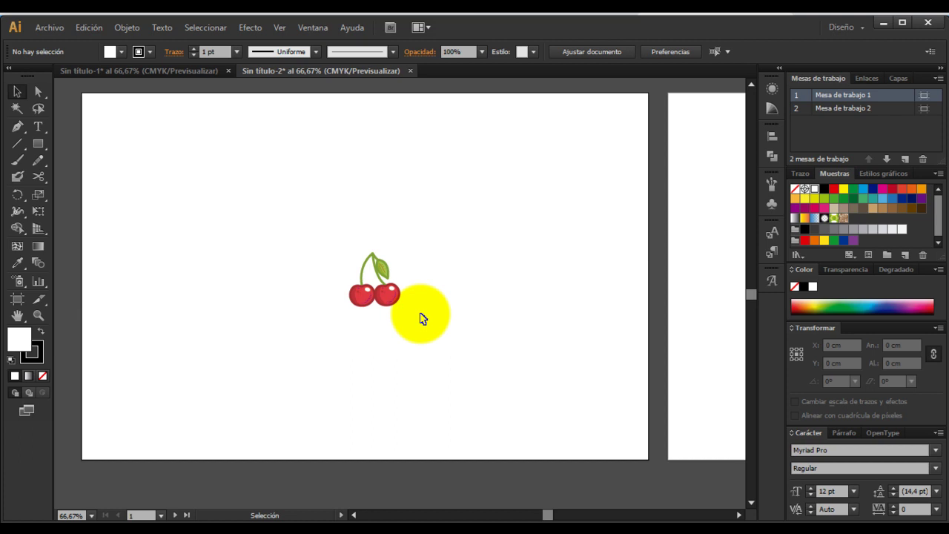
# - Draw a 7,04 cm square on Mesa de trabajo 1 with black fill and no stroke
pyautogui.click(39, 146)
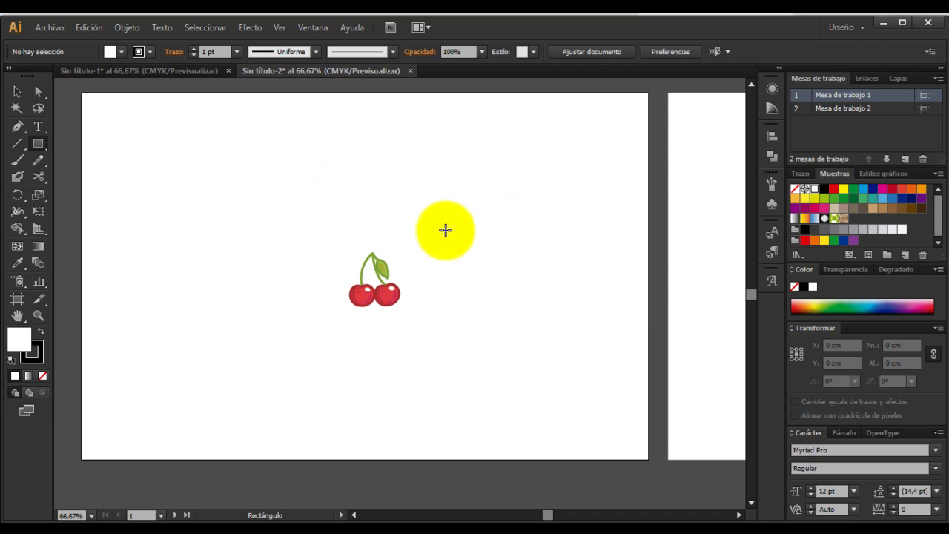
pyautogui.moveTo(445, 230)
pyautogui.mouseDown()
pyautogui.moveTo(524, 331)
pyautogui.moveTo(518, 321)
pyautogui.mouseUp()
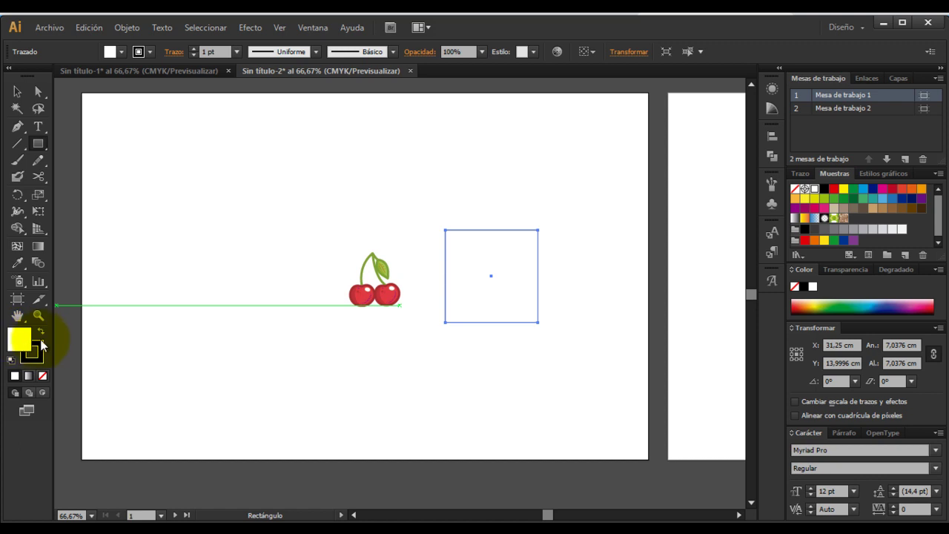
pyautogui.click(41, 332)
pyautogui.click(35, 356)
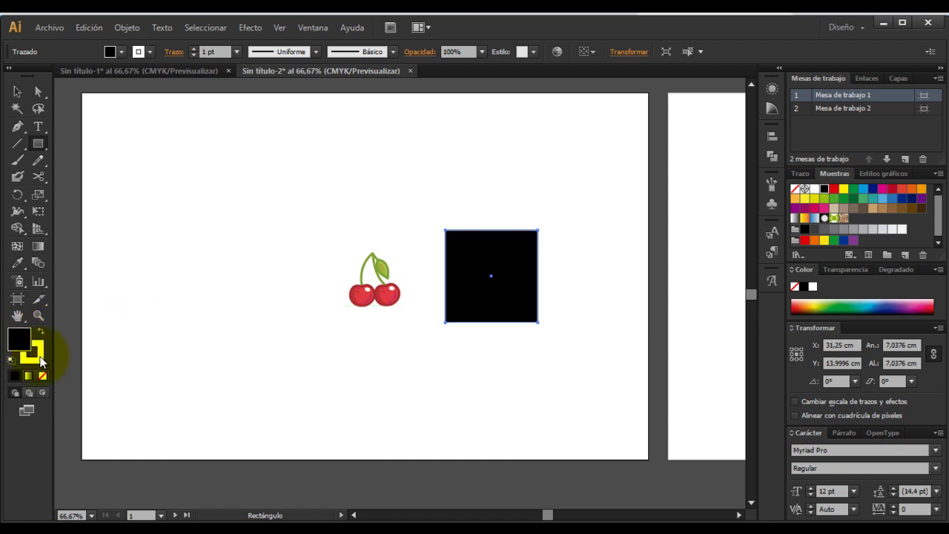
pyautogui.click(34, 357)
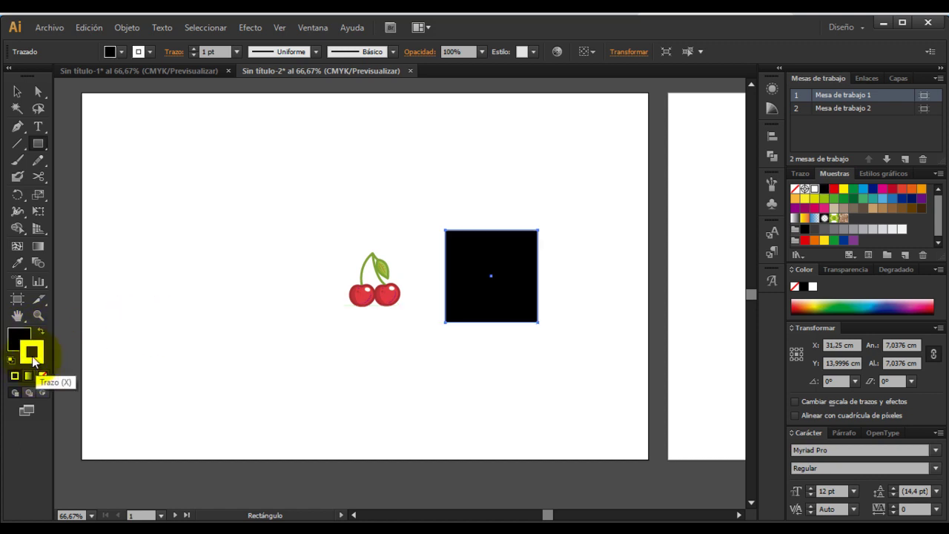
pyautogui.click(43, 376)
pyautogui.click(43, 375)
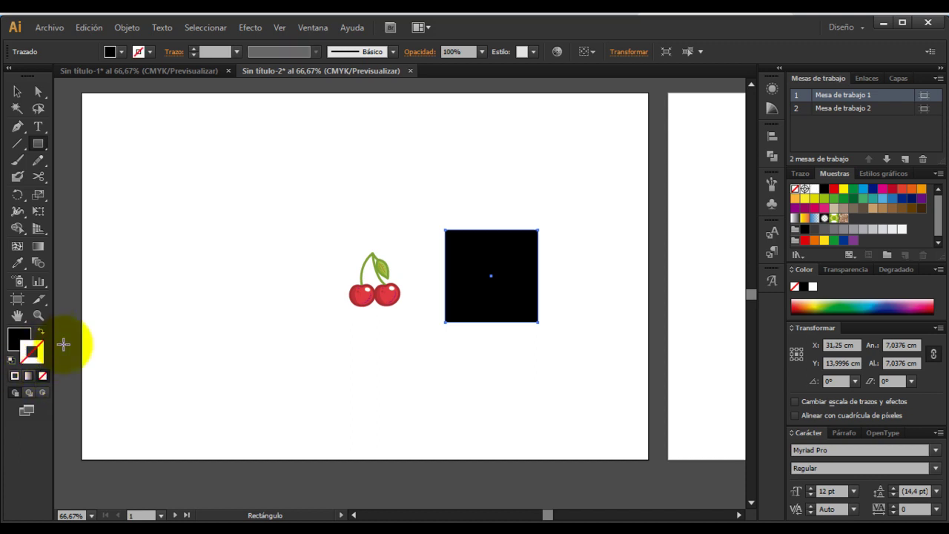
# - Move the cherry illustration onto the square's left edge
pyautogui.click(17, 91)
pyautogui.click(315, 199)
pyautogui.moveTo(383, 298)
pyautogui.mouseDown()
pyautogui.moveTo(465, 285)
pyautogui.moveTo(447, 285)
pyautogui.mouseUp()
# - Bring the cherry group in front of the black square with Organizar > Traer al frente
pyautogui.press('z')
pyautogui.moveTo(390, 205); pyautogui.dragTo(564, 366)
pyautogui.click(17, 91)
pyautogui.click(213, 125)
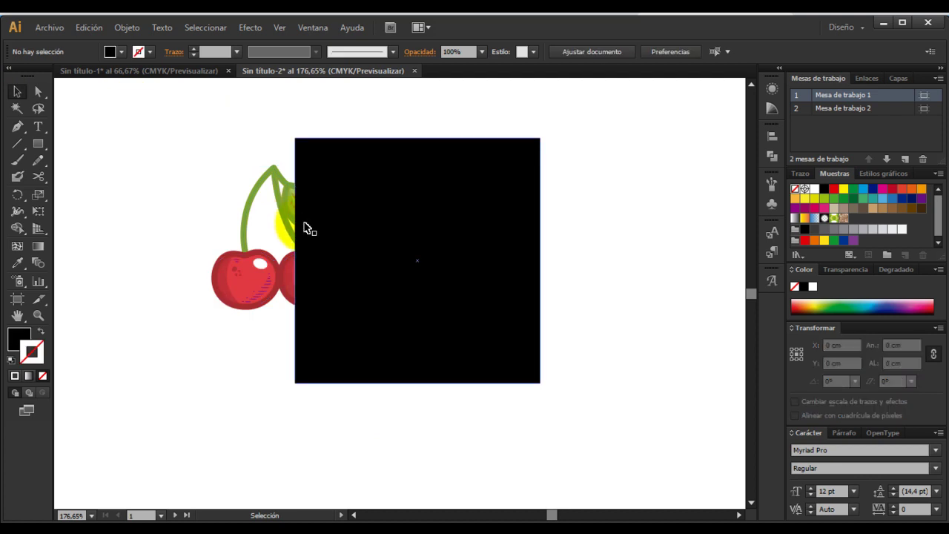
pyautogui.click(259, 189)
pyautogui.rightClick(260, 187)
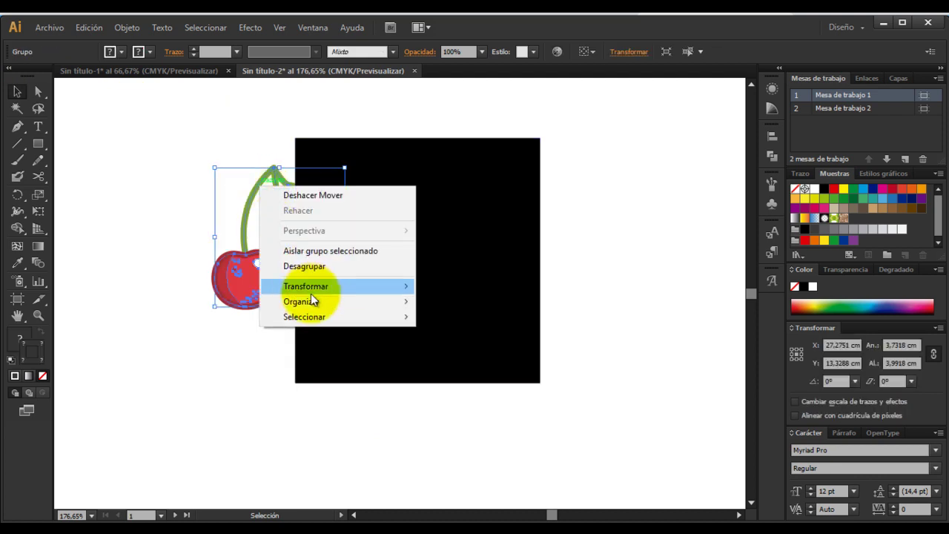
pyautogui.moveTo(301, 300)
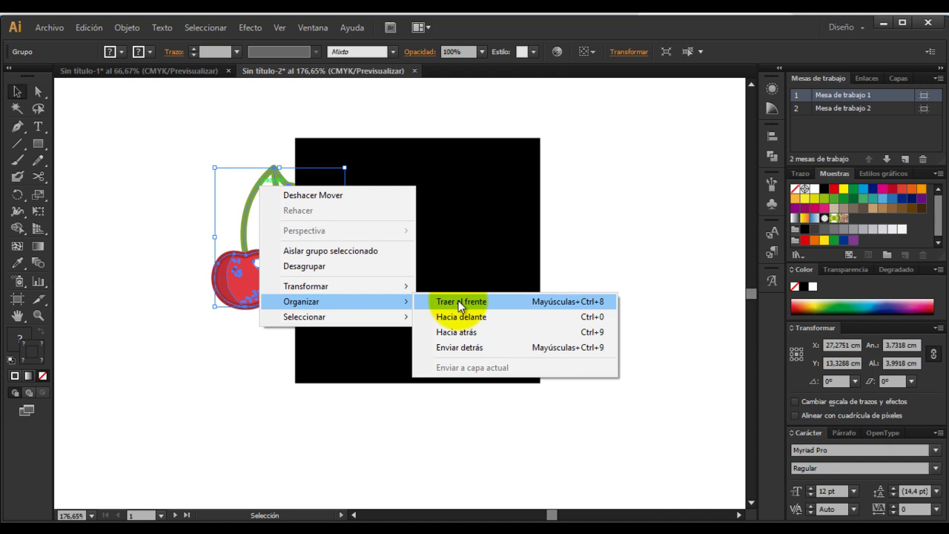
pyautogui.click(458, 300)
# - Centre the cherries horizontally and vertically on the black square
pyautogui.click(622, 241)
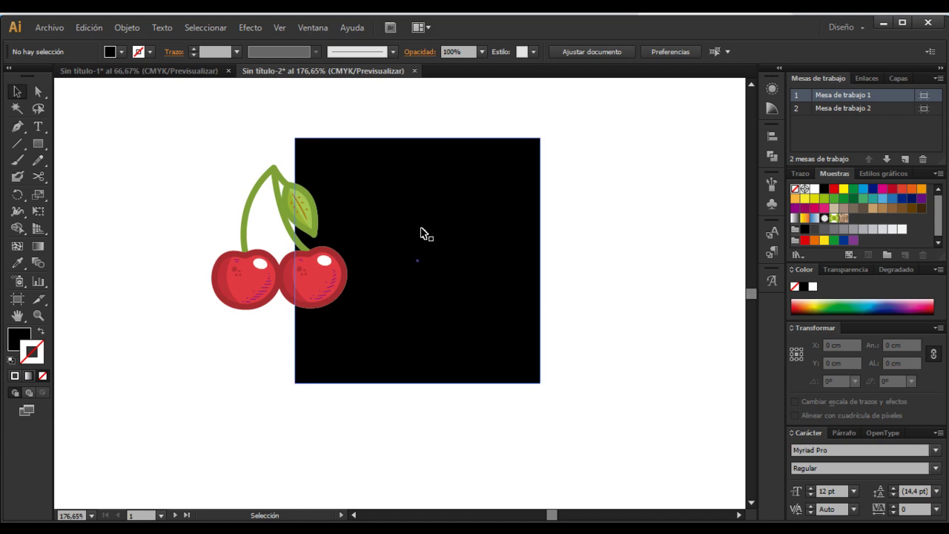
pyautogui.moveTo(150, 100)
pyautogui.mouseDown()
pyautogui.moveTo(569, 404)
pyautogui.moveTo(623, 428)
pyautogui.mouseUp()
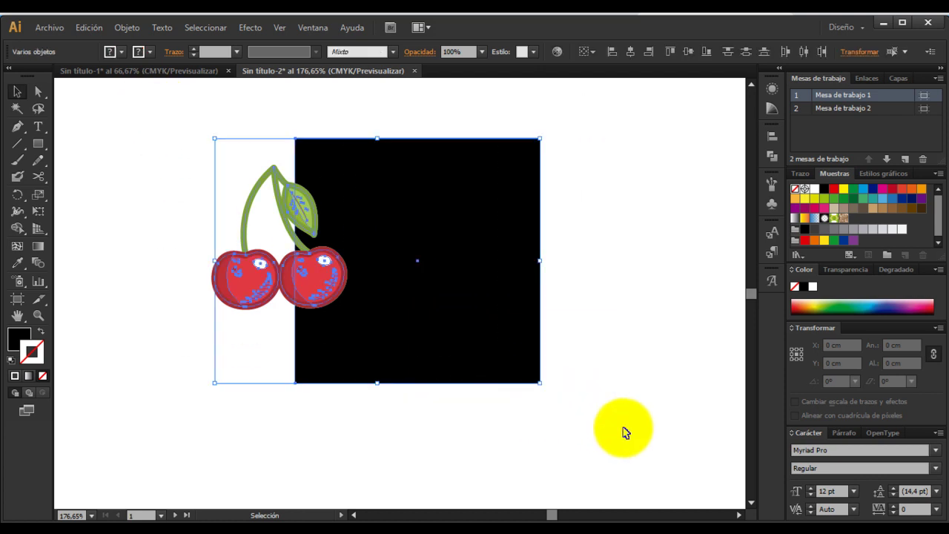
pyautogui.click(631, 53)
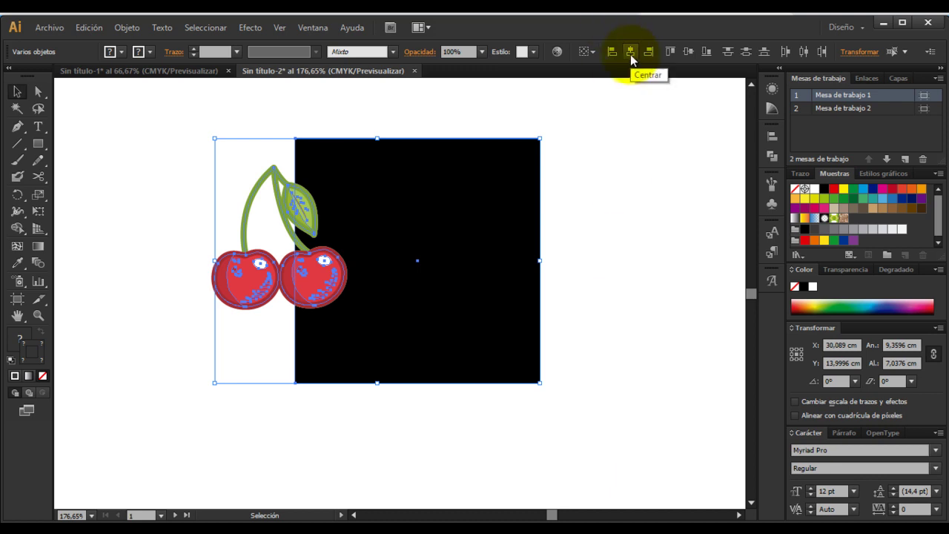
pyautogui.click(631, 53)
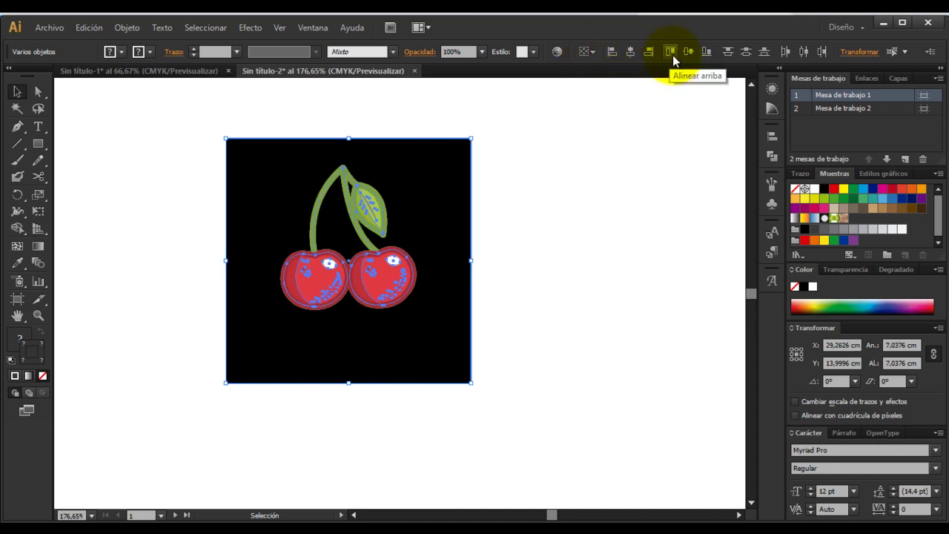
pyautogui.click(688, 50)
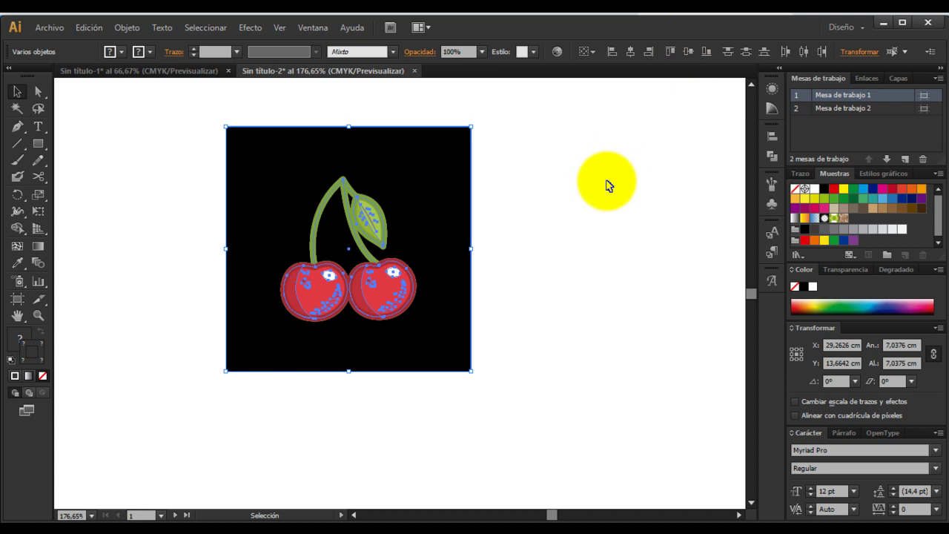
pyautogui.click(588, 200)
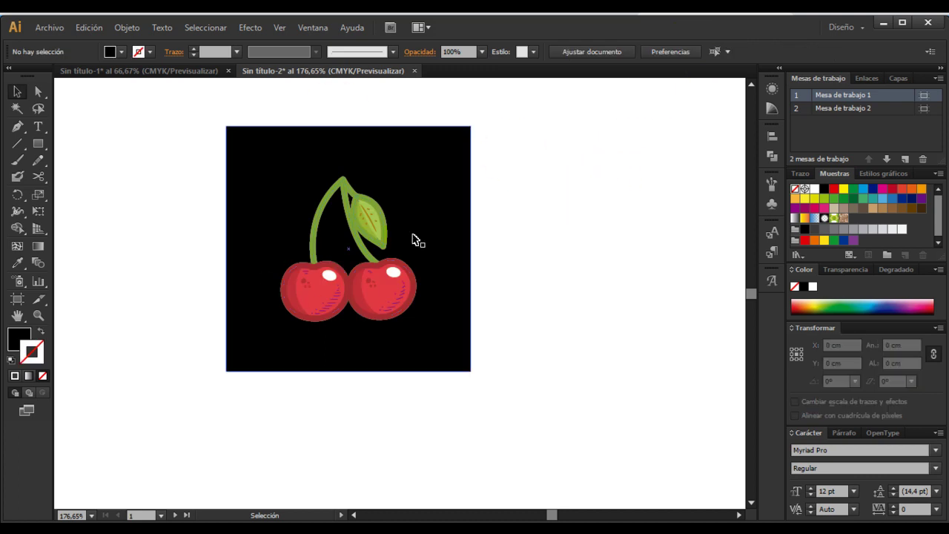
pyautogui.click(460, 222)
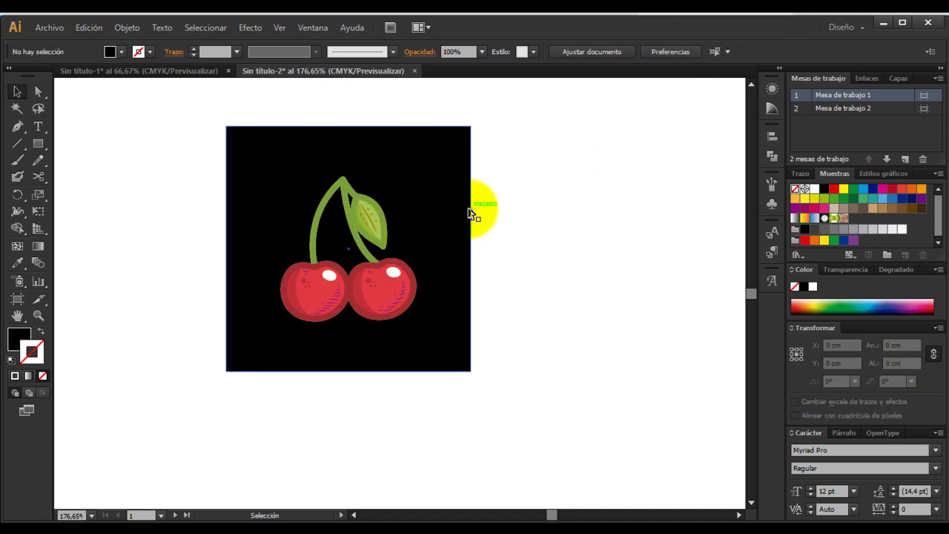
pyautogui.click(571, 296)
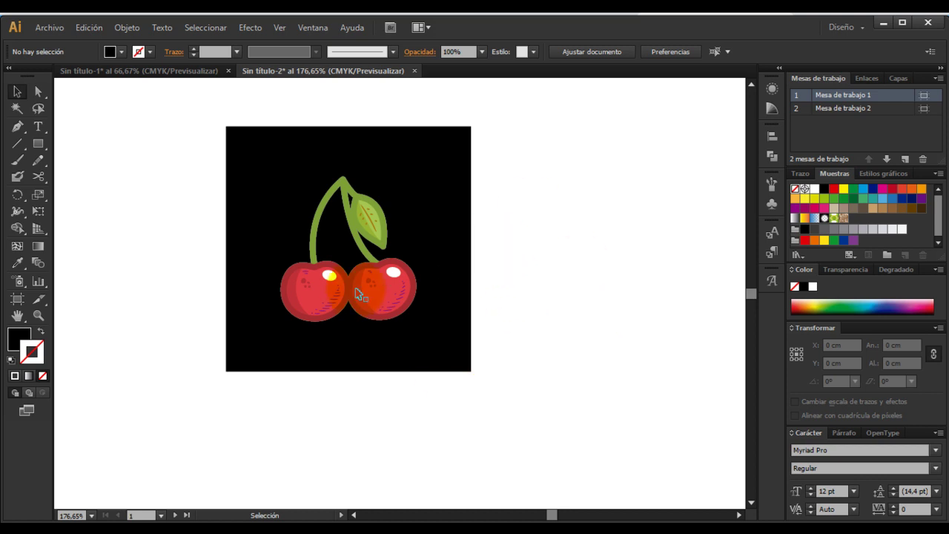
# - Zoom out and pan to view the centred cherry tile on the artboard
pyautogui.press('z')
pyautogui.keyDown('alt'); pyautogui.click(417, 272); pyautogui.keyUp('alt')
pyautogui.keyDown('alt'); pyautogui.click(430, 300); pyautogui.keyUp('alt')
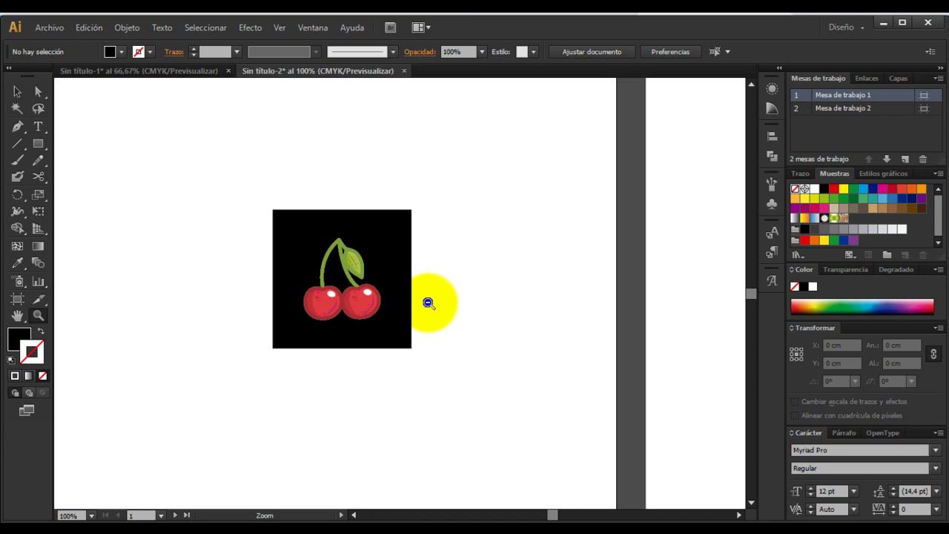
pyautogui.keyDown('alt'); pyautogui.click(433, 314); pyautogui.keyUp('alt')
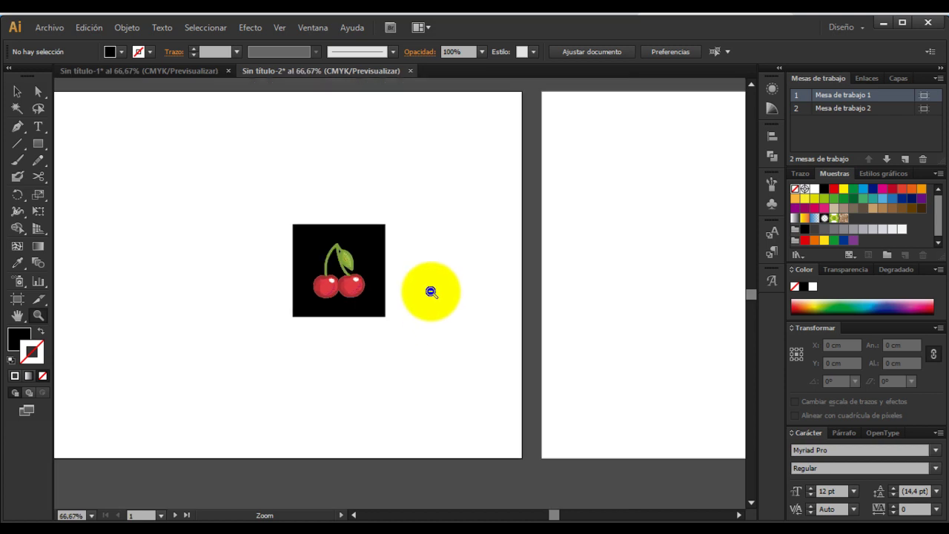
pyautogui.keyDown('alt'); pyautogui.click(432, 294); pyautogui.keyUp('alt')
pyautogui.moveTo(430, 292); pyautogui.dragTo(519, 289)
pyautogui.press('v')
pyautogui.moveTo(383, 196)
pyautogui.mouseDown()
pyautogui.moveTo(392, 232)
pyautogui.moveTo(529, 356)
pyautogui.mouseUp()
pyautogui.press('z')
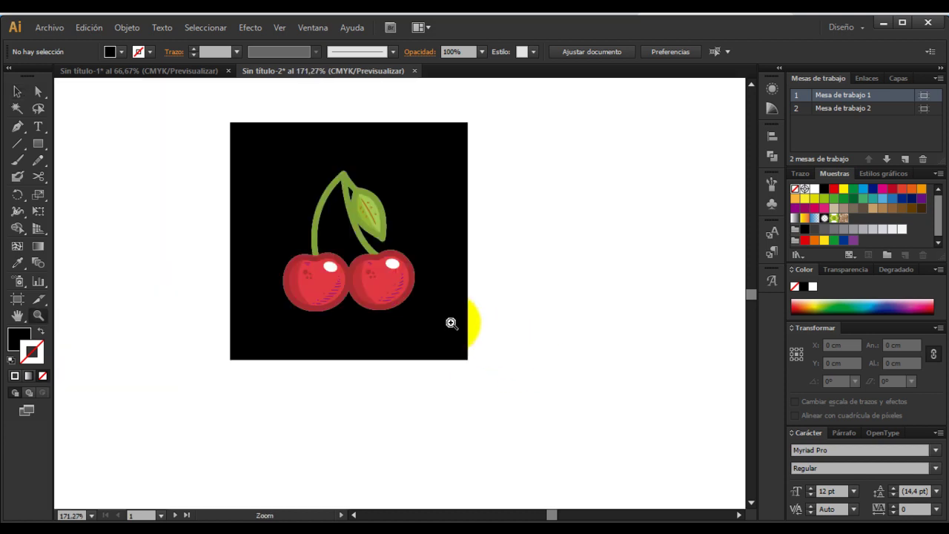
pyautogui.click(15, 91)
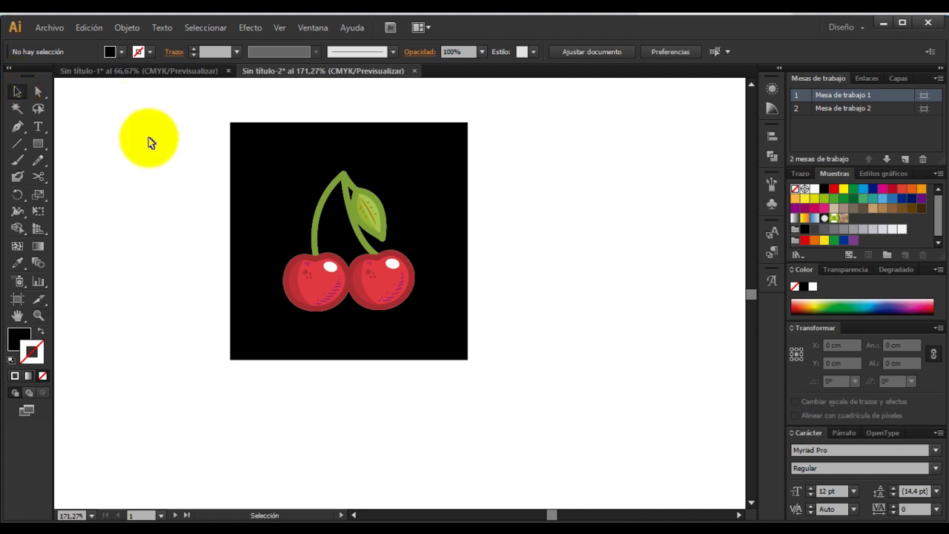
# - Group the cherry and black square into a single tile with Agrupar
pyautogui.moveTo(180, 98); pyautogui.dragTo(614, 437)
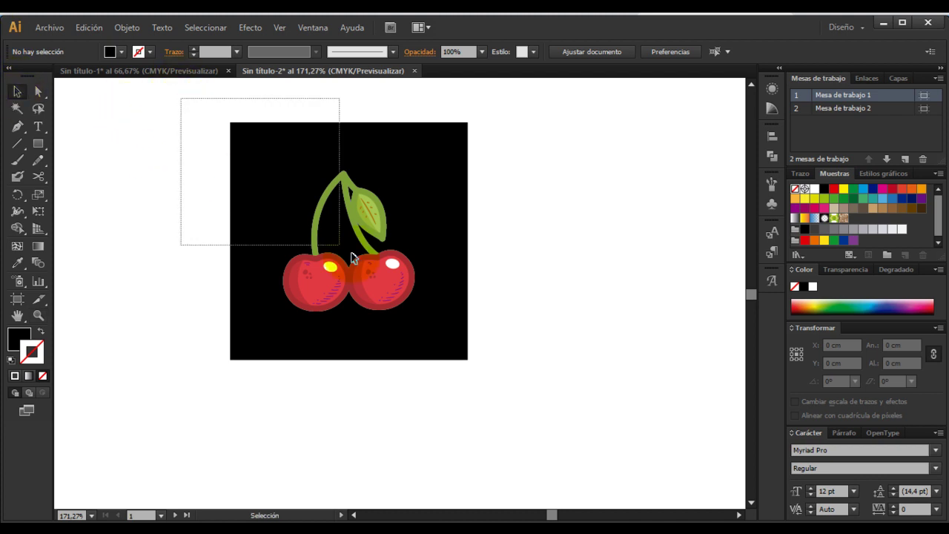
pyautogui.rightClick(388, 273)
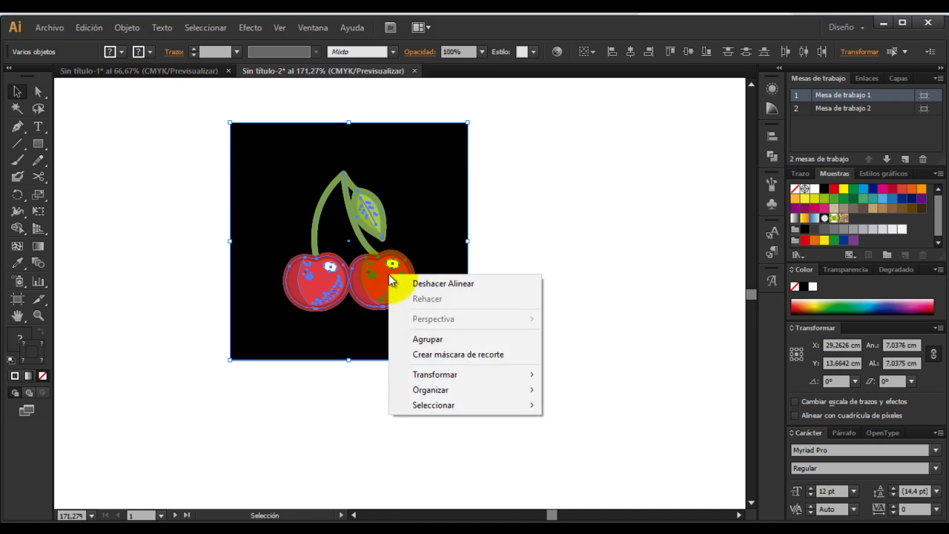
pyautogui.click(437, 341)
pyautogui.click(557, 271)
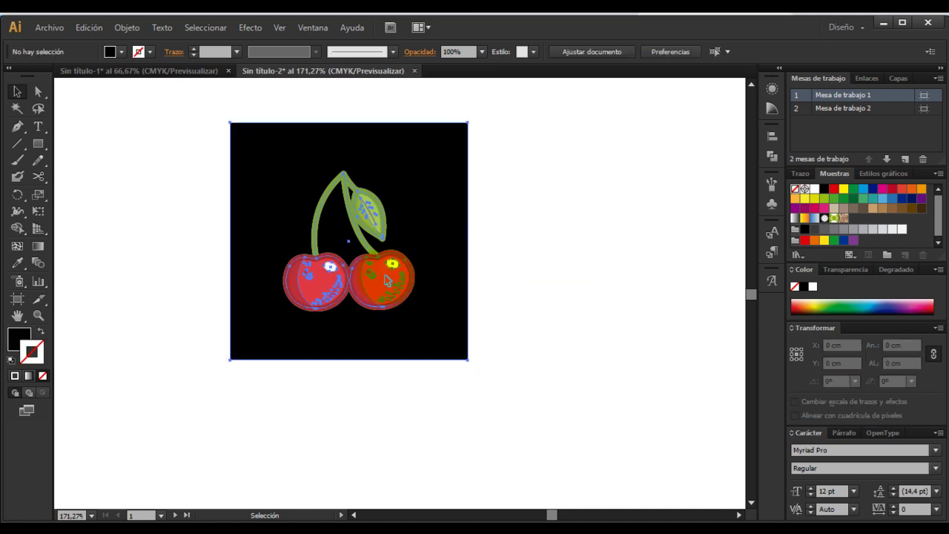
pyautogui.moveTo(388, 278)
pyautogui.mouseDown()
pyautogui.moveTo(504, 278)
pyautogui.moveTo(879, 235)
pyautogui.moveTo(881, 219)
pyautogui.mouseUp()
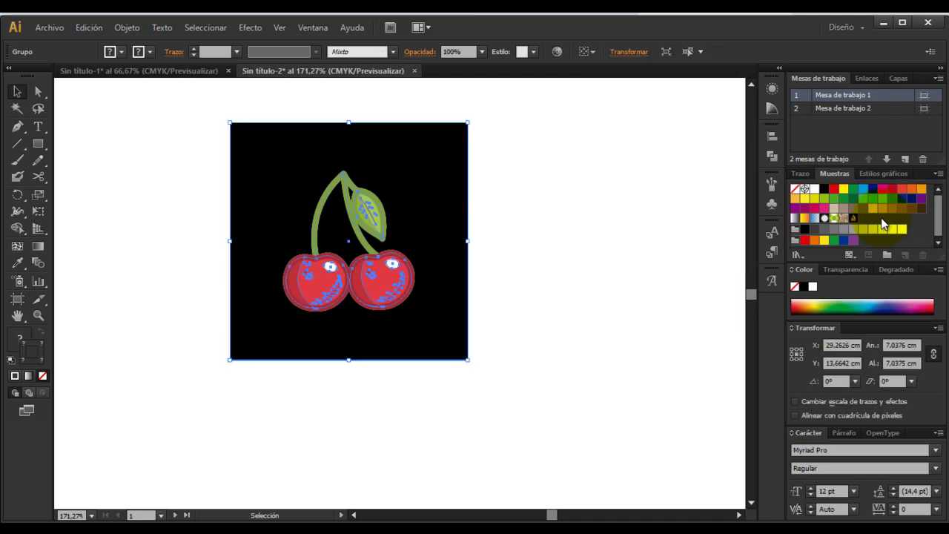
# - Move the grouped cherry tile to the top-left corner of Mesa de trabajo 1
pyautogui.press('z')
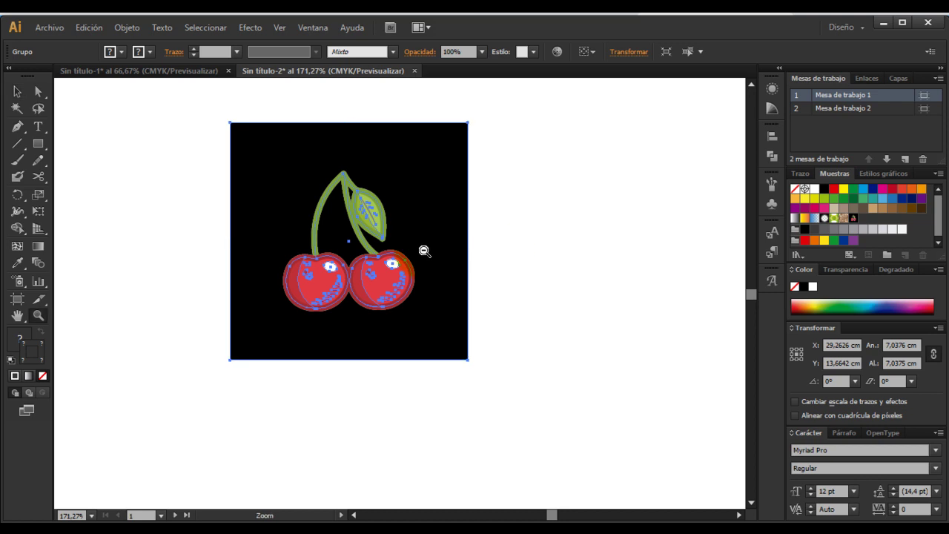
pyautogui.keyDown('alt'); pyautogui.click(417, 280); pyautogui.keyUp('alt')
pyautogui.keyDown('alt'); pyautogui.click(349, 311); pyautogui.keyUp('alt')
pyautogui.moveTo(407, 341); pyautogui.dragTo(489, 343)
pyautogui.click(570, 260)
pyautogui.moveTo(489, 267)
pyautogui.mouseDown()
pyautogui.moveTo(139, 152)
pyautogui.moveTo(180, 144)
pyautogui.mouseUp()
pyautogui.click(278, 159)
pyautogui.click(35, 145)
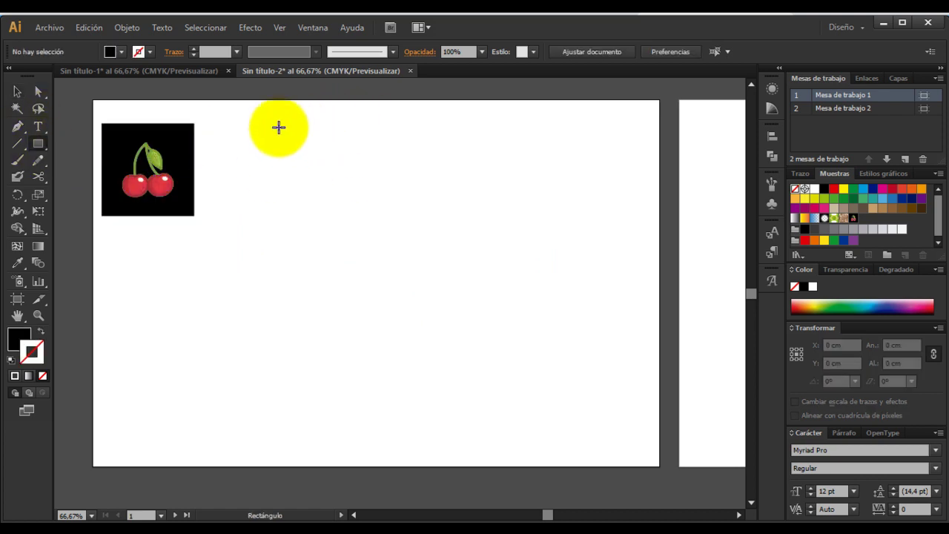
# - Draw a large rectangle on the right side of Mesa de trabajo 1
pyautogui.moveTo(335, 109)
pyautogui.mouseDown()
pyautogui.moveTo(400, 305)
pyautogui.moveTo(648, 459)
pyautogui.mouseUp()
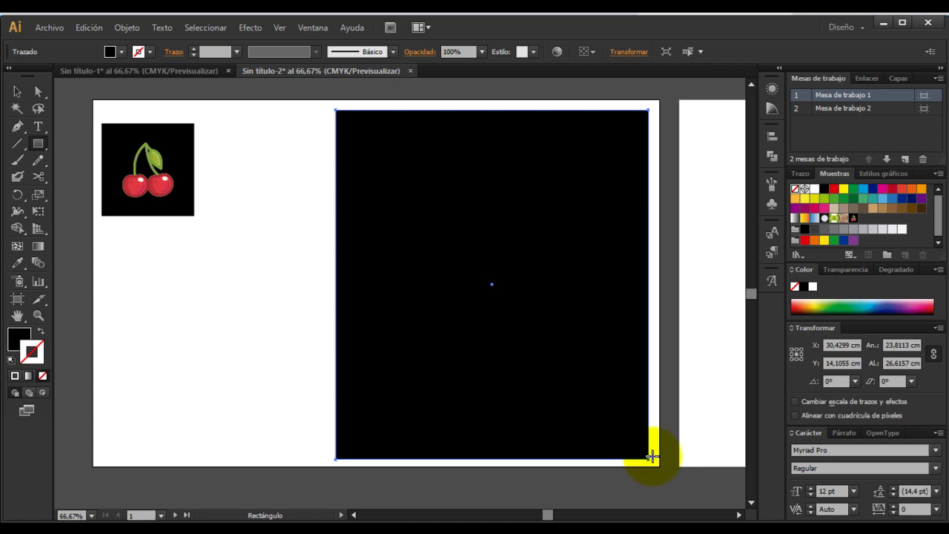
pyautogui.click(11, 89)
pyautogui.click(11, 89)
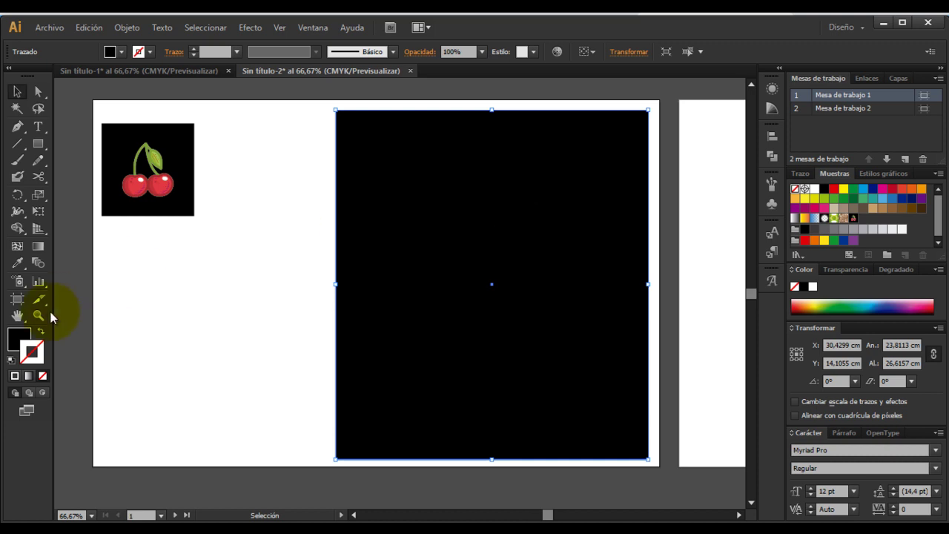
pyautogui.click(18, 341)
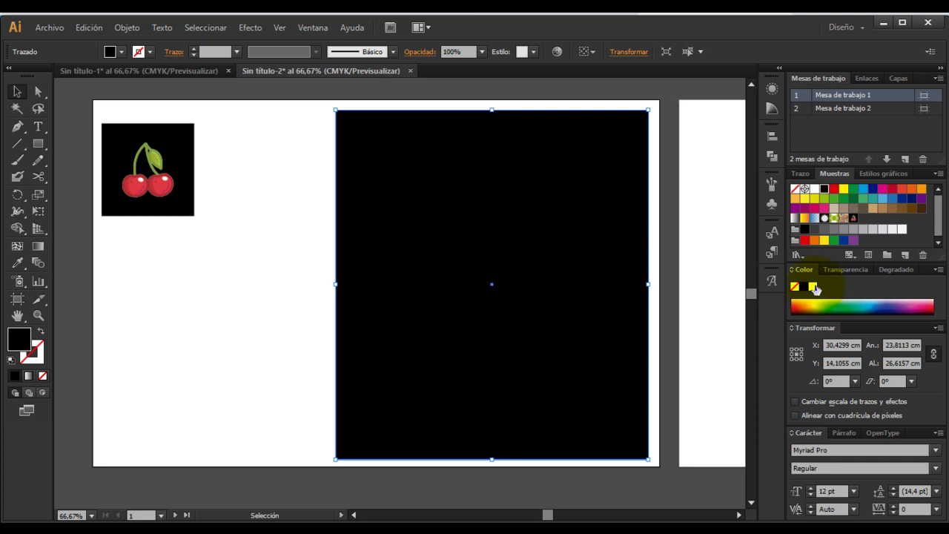
# - Add the cherry tile to Muestras as a pattern swatch and fill the rectangle with it
pyautogui.click(800, 174)
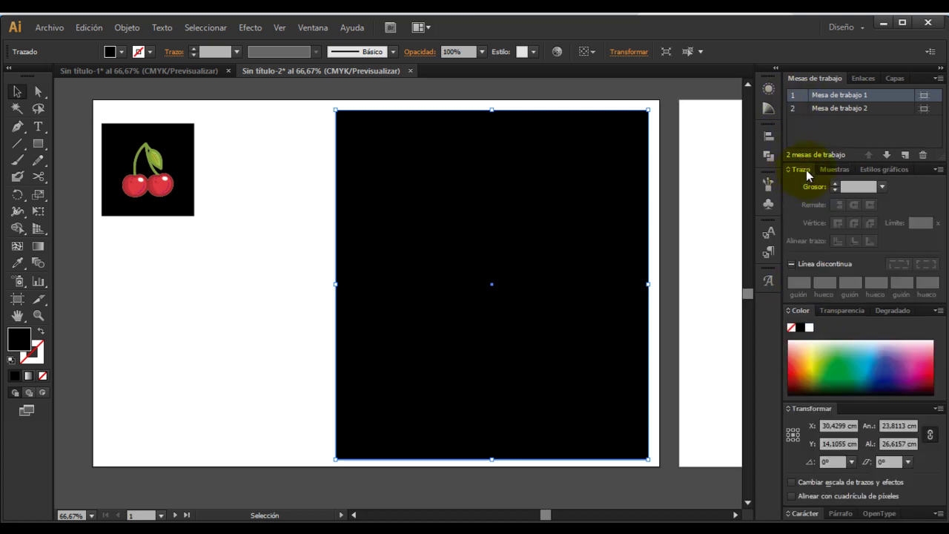
pyautogui.click(832, 171)
pyautogui.moveTo(843, 185); pyautogui.dragTo(31, 349)
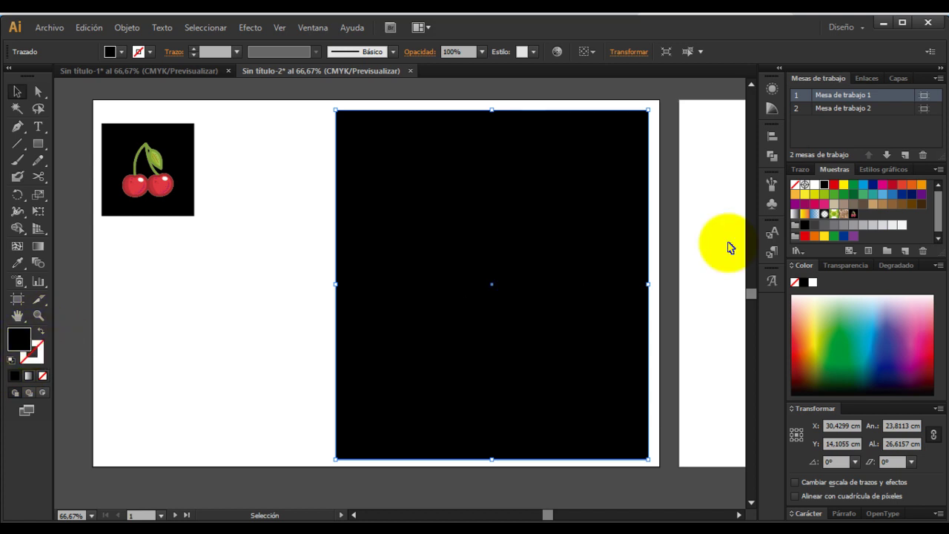
pyautogui.moveTo(577, 281); pyautogui.dragTo(852, 215)
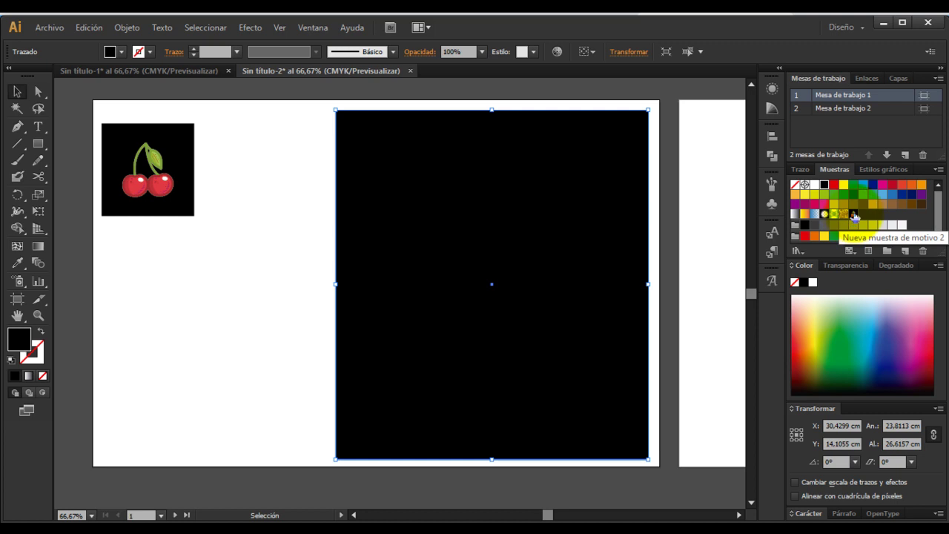
pyautogui.click(854, 215)
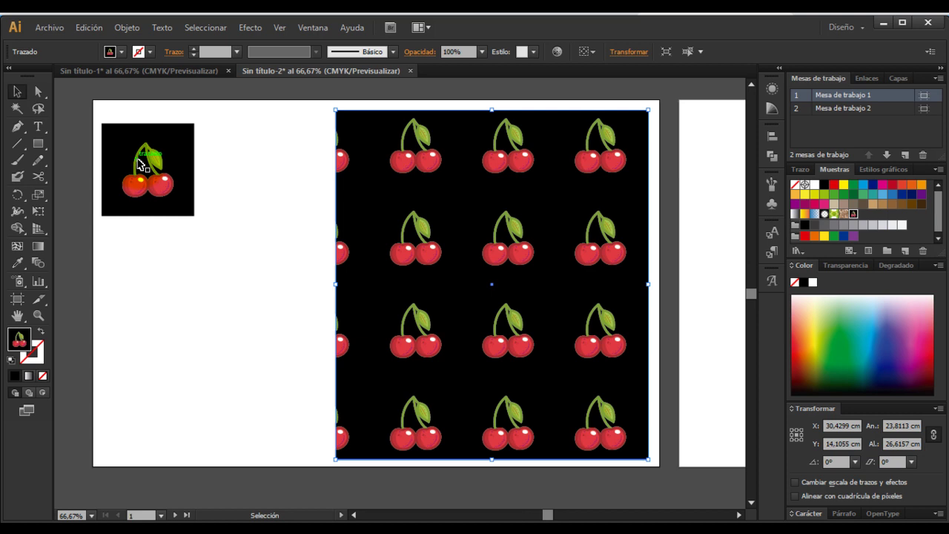
# - Move the small cherry tile over the pattern, lining it up with a pattern cell
pyautogui.moveTo(95, 116); pyautogui.dragTo(195, 190)
pyautogui.click(186, 169)
pyautogui.moveTo(660, 271); pyautogui.dragTo(477, 248)
pyautogui.click(318, 212)
pyautogui.moveTo(130, 189); pyautogui.dragTo(418, 260)
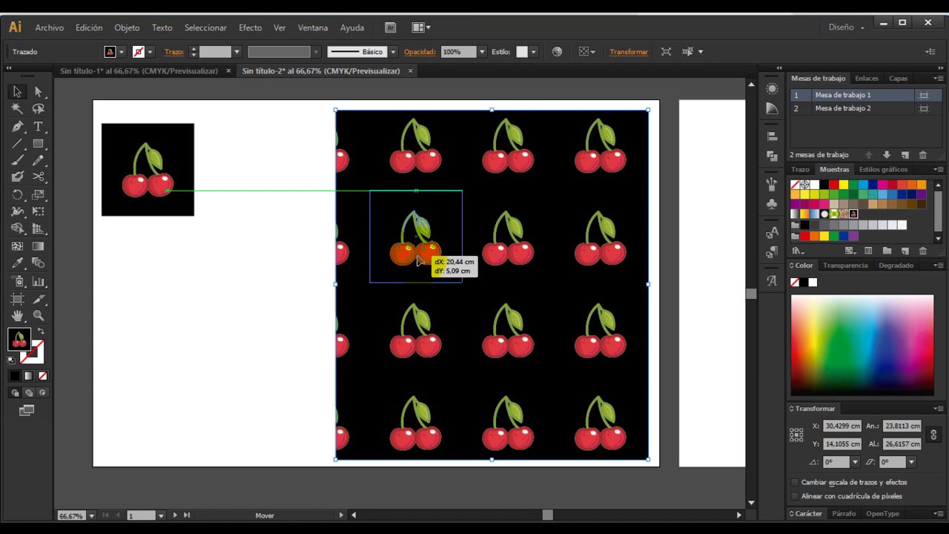
pyautogui.moveTo(417, 260)
pyautogui.mouseDown()
pyautogui.moveTo(510, 263)
pyautogui.moveTo(519, 250)
pyautogui.moveTo(593, 250)
pyautogui.moveTo(530, 205)
pyautogui.moveTo(508, 171)
pyautogui.moveTo(492, 312)
pyautogui.moveTo(504, 341)
pyautogui.mouseUp()
pyautogui.click(331, 164)
# - Select the 23,8113 × 26,6157 cm cherry-pattern rectangle
pyautogui.click(421, 161)
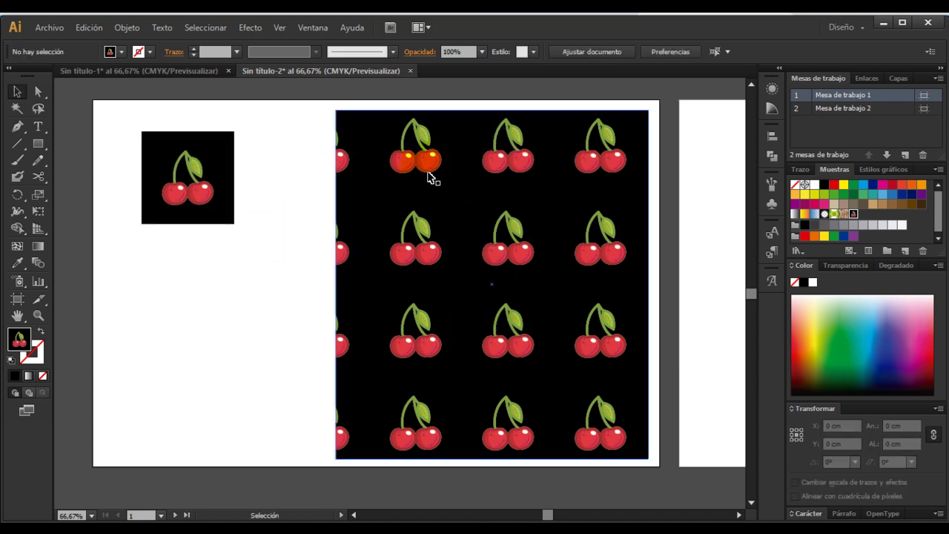
pyautogui.hotkey('ctrl', 'z')
pyautogui.click(561, 214)
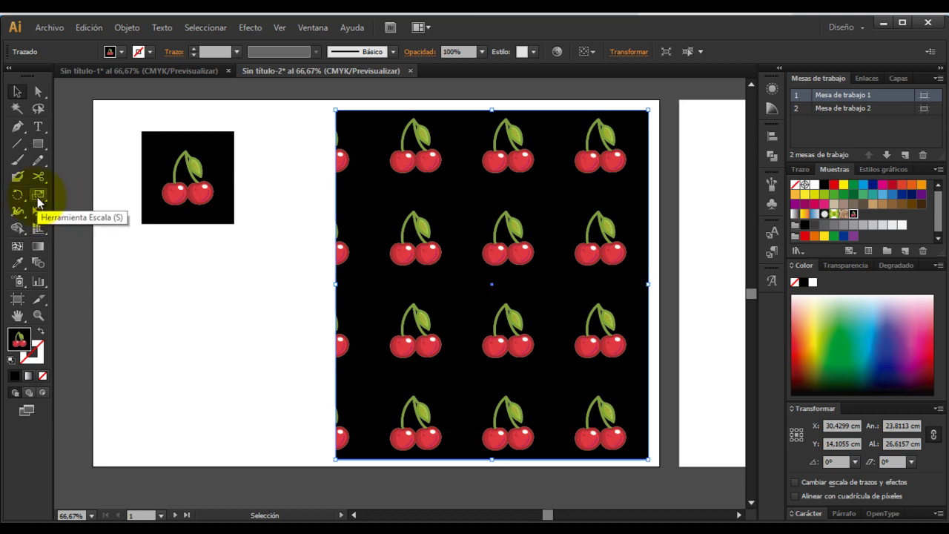
# - Scale the cherry pattern to 50% Uniform, Transform Patterns only, keeping the rectangle 23,8113 × 26,6157 cm
pyautogui.click(37, 197)
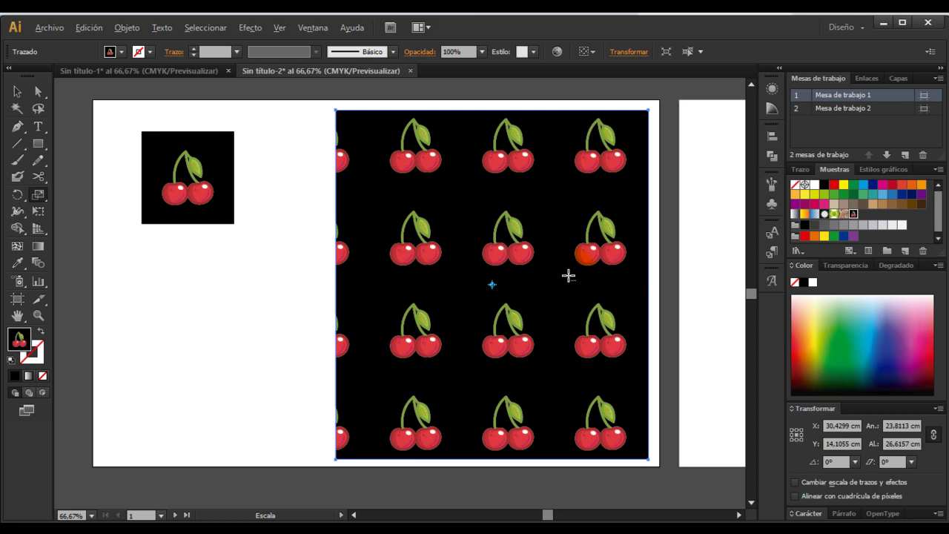
pyautogui.keyDown('alt'); pyautogui.click(546, 286); pyautogui.keyUp('alt')
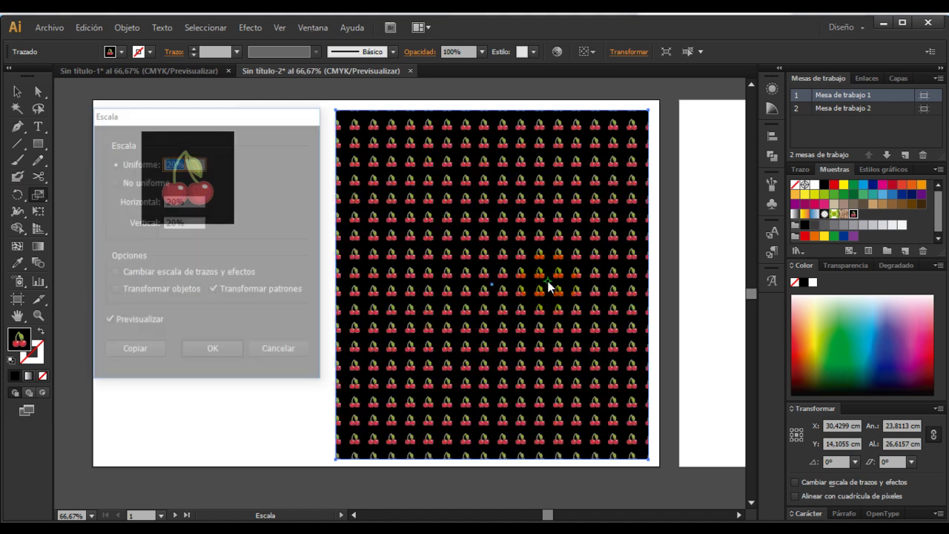
pyautogui.moveTo(276, 116); pyautogui.dragTo(304, 132)
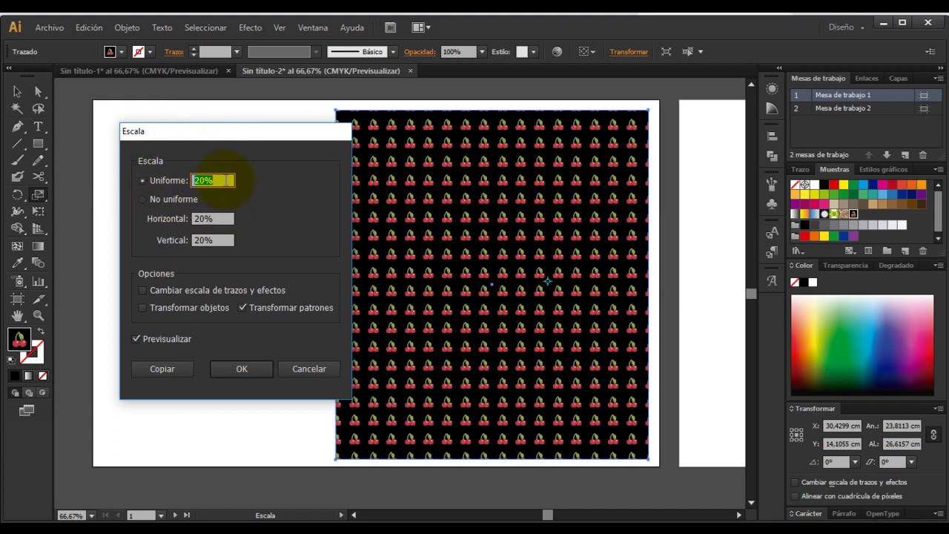
pyautogui.click(225, 180)
pyautogui.write('50')
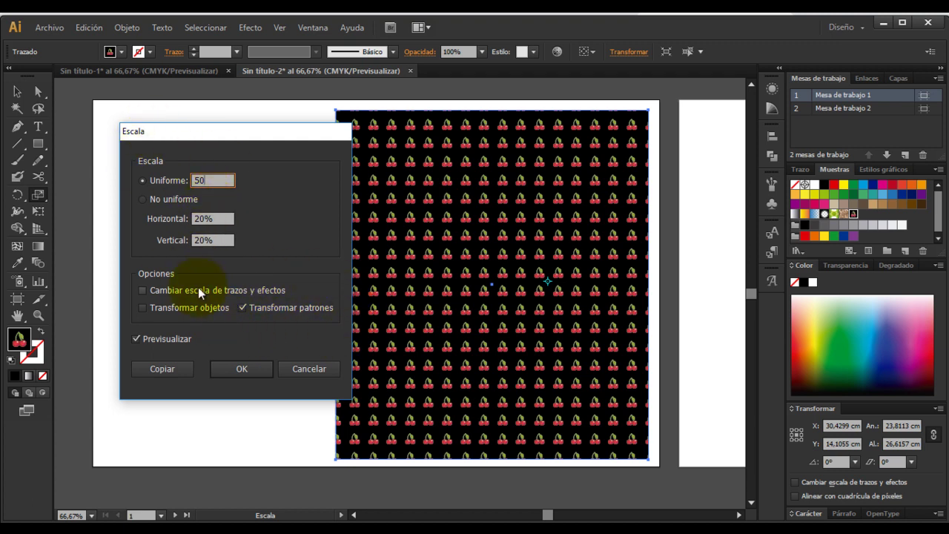
pyautogui.click(171, 340)
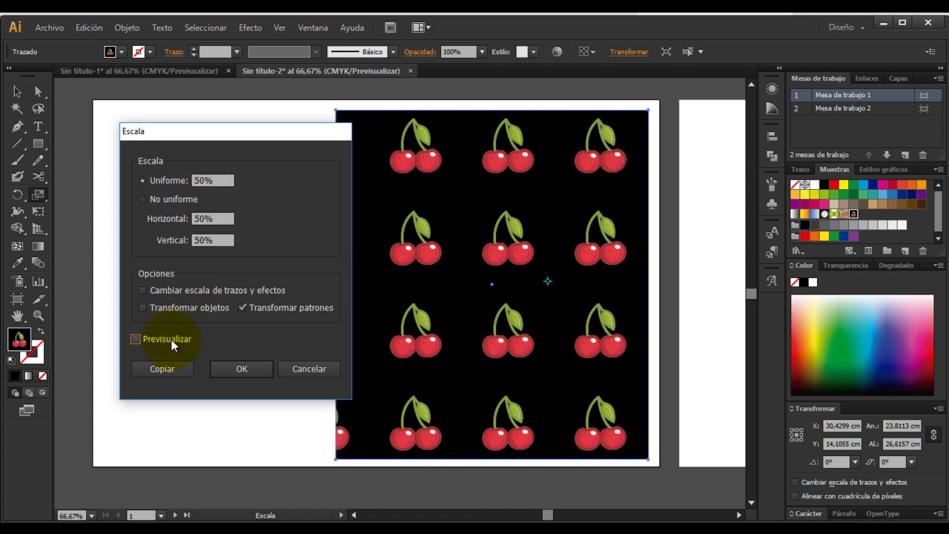
pyautogui.click(171, 339)
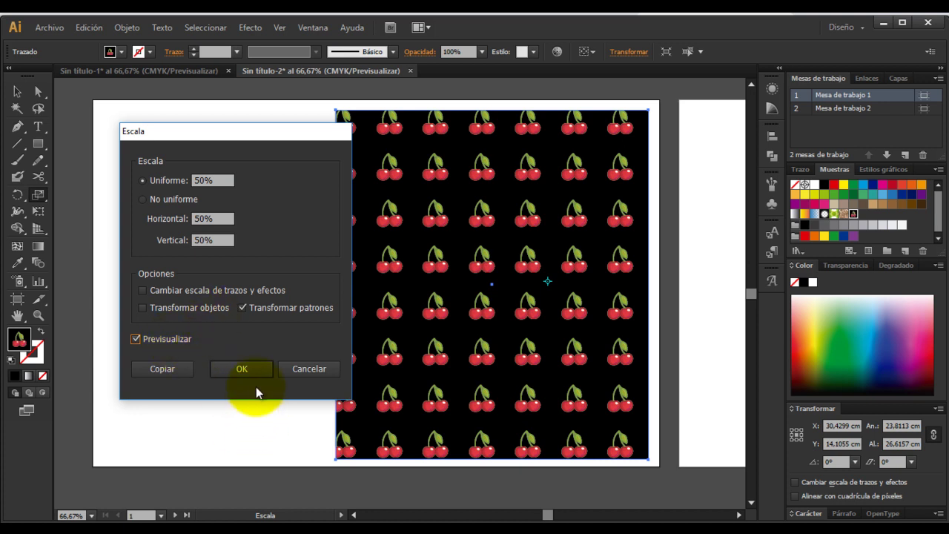
pyautogui.click(243, 369)
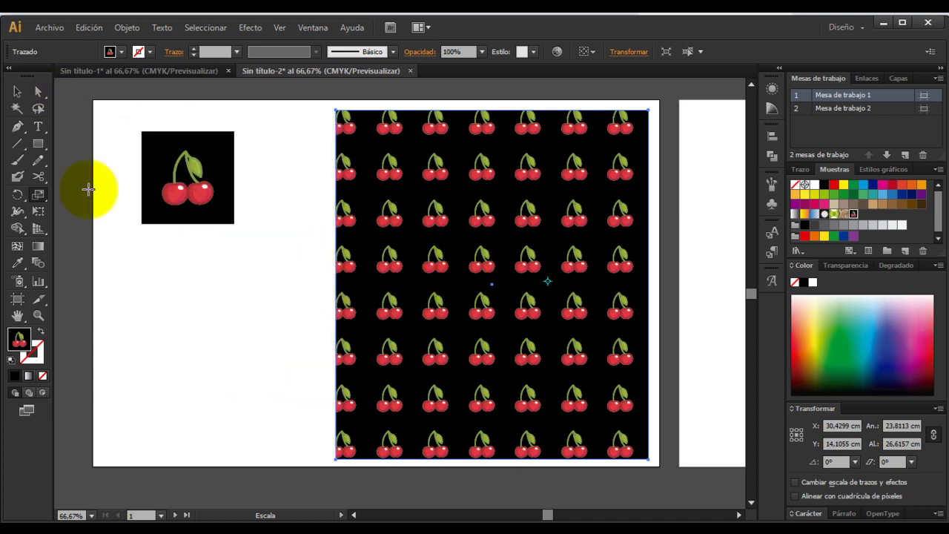
pyautogui.click(17, 91)
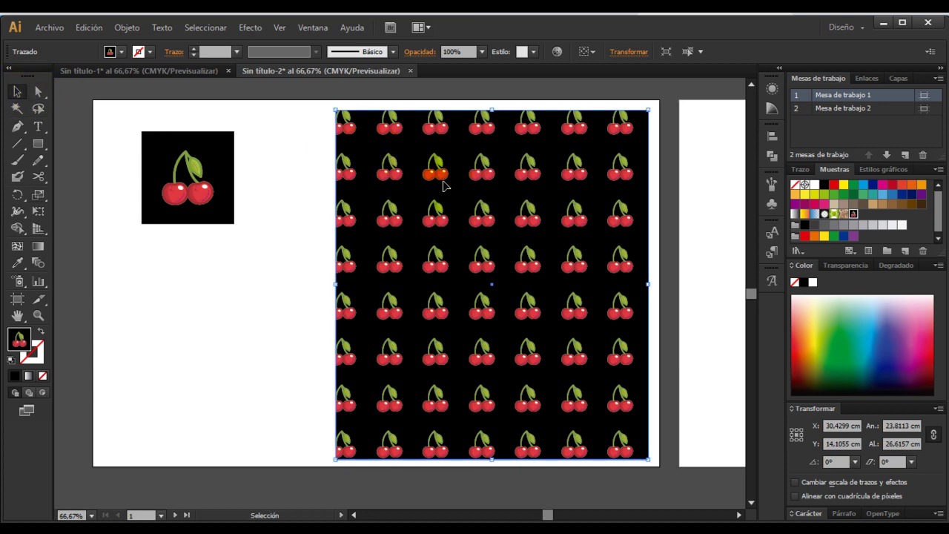
# - Select and copy the small cherry image on the first artboard
pyautogui.scroll(3, 674, 304)
pyautogui.scroll(-1, 704, 400)
pyautogui.scroll(-3, 704, 401)
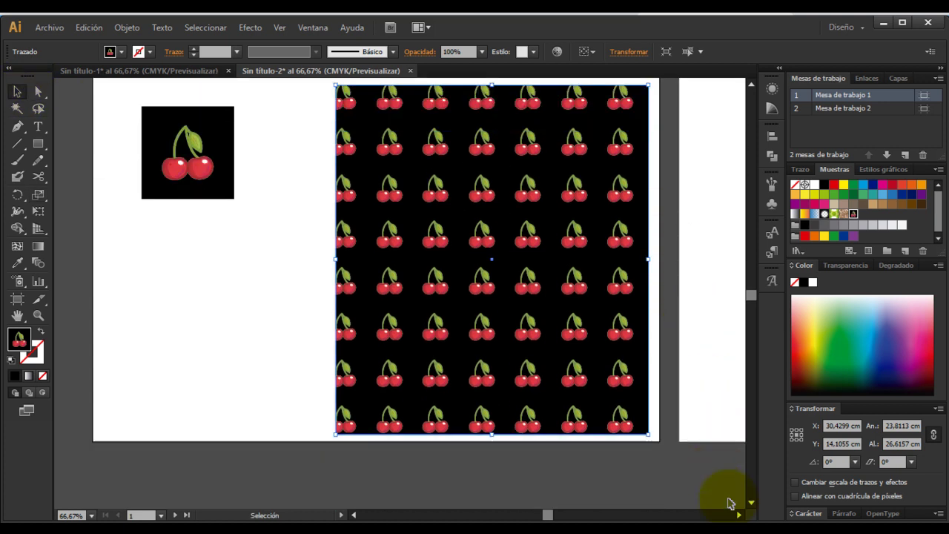
pyautogui.click(739, 514)
pyautogui.scroll(1, 603, 274)
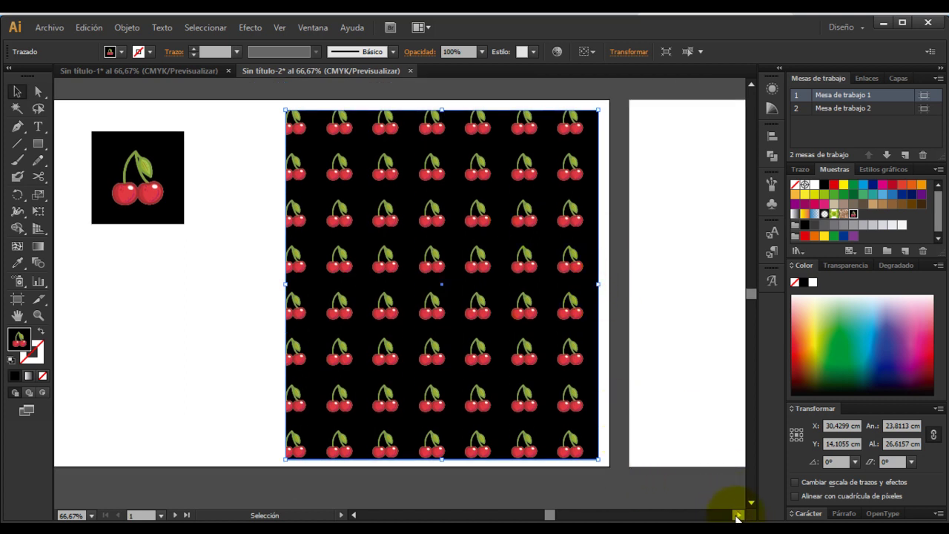
pyautogui.click(738, 515)
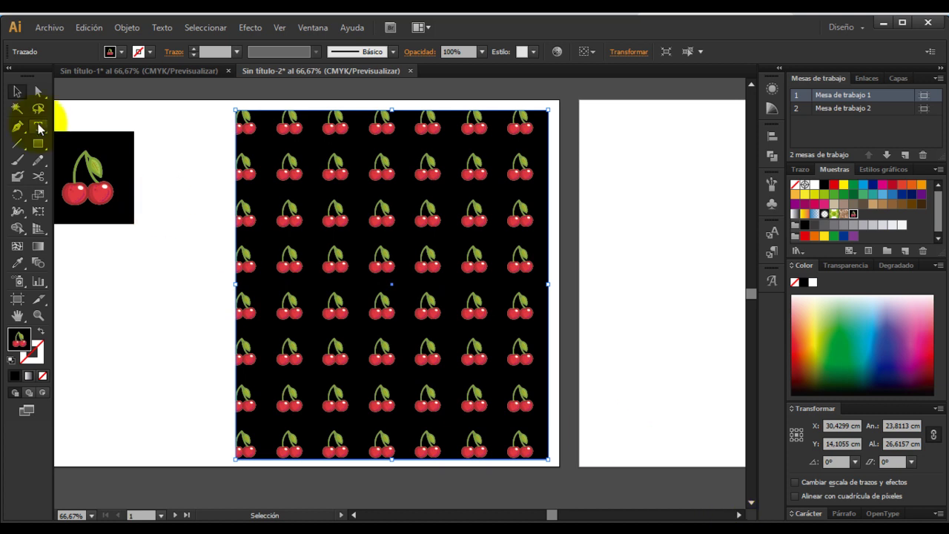
pyautogui.moveTo(57, 116); pyautogui.dragTo(136, 159)
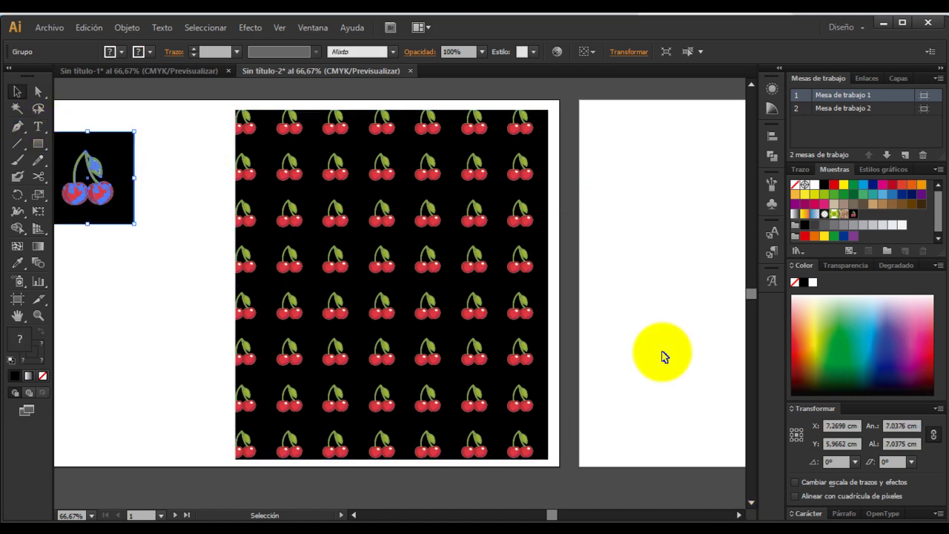
pyautogui.click(737, 515)
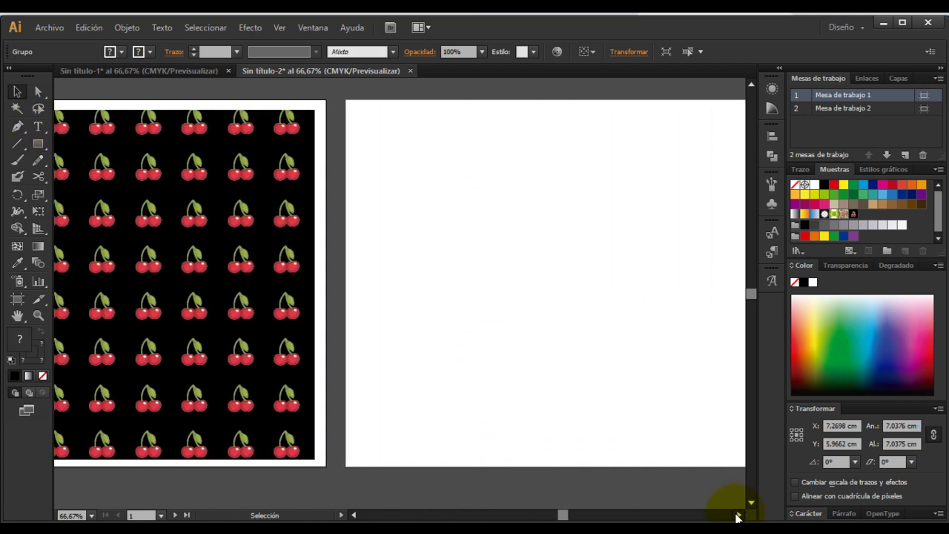
# - Paste a copy of the cherry image onto Artboard 2 and position it
pyautogui.click(435, 338)
pyautogui.hotkey('ctrl', 'v')
pyautogui.moveTo(435, 326)
pyautogui.mouseDown()
pyautogui.moveTo(276, 171)
pyautogui.moveTo(256, 169)
pyautogui.mouseUp()
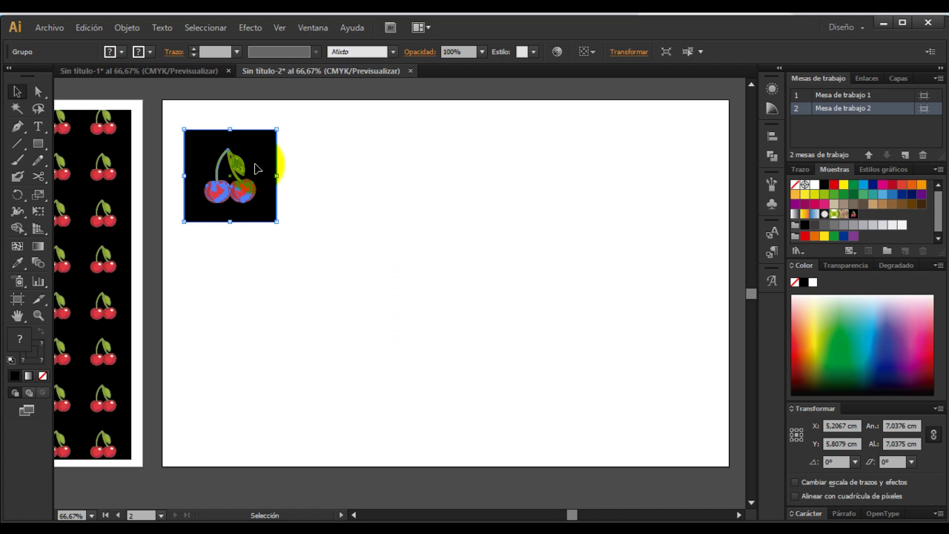
pyautogui.click(317, 173)
pyautogui.moveTo(258, 153); pyautogui.dragTo(271, 143)
pyautogui.click(380, 128)
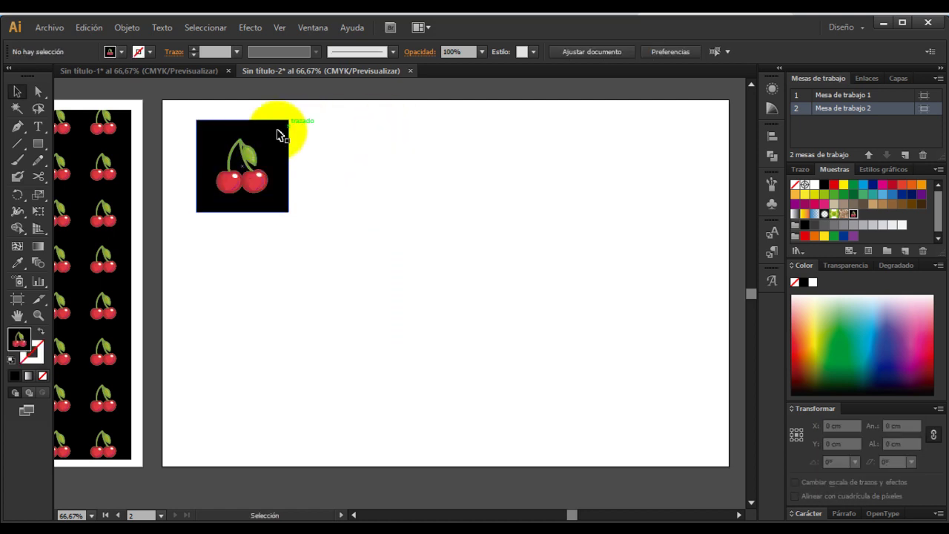
pyautogui.moveTo(275, 148); pyautogui.dragTo(866, 219)
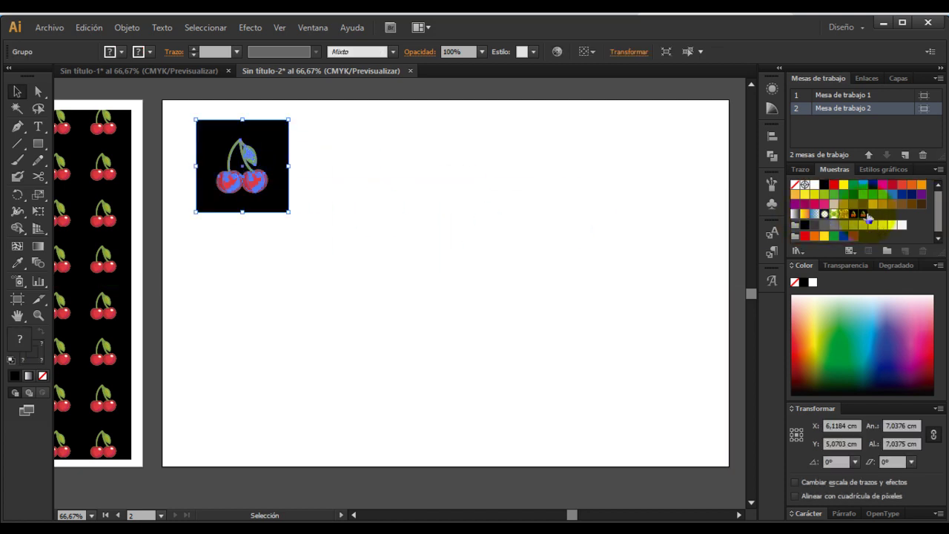
pyautogui.click(621, 209)
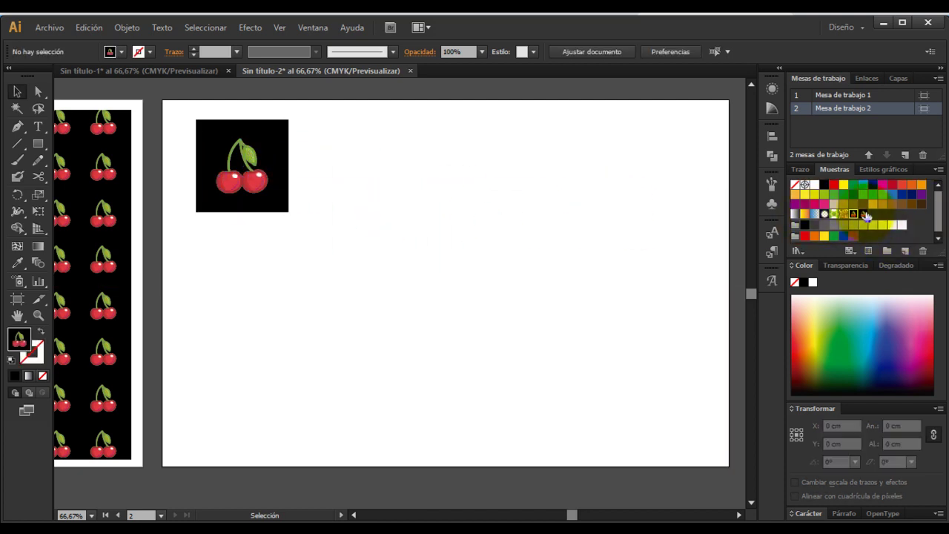
# - Draw a 26,6687 × 25,5575 cm cherry-pattern rectangle and add the cherry image as a new swatch
pyautogui.click(38, 143)
pyautogui.moveTo(358, 116)
pyautogui.mouseDown()
pyautogui.moveTo(455, 297)
pyautogui.moveTo(708, 452)
pyautogui.mouseUp()
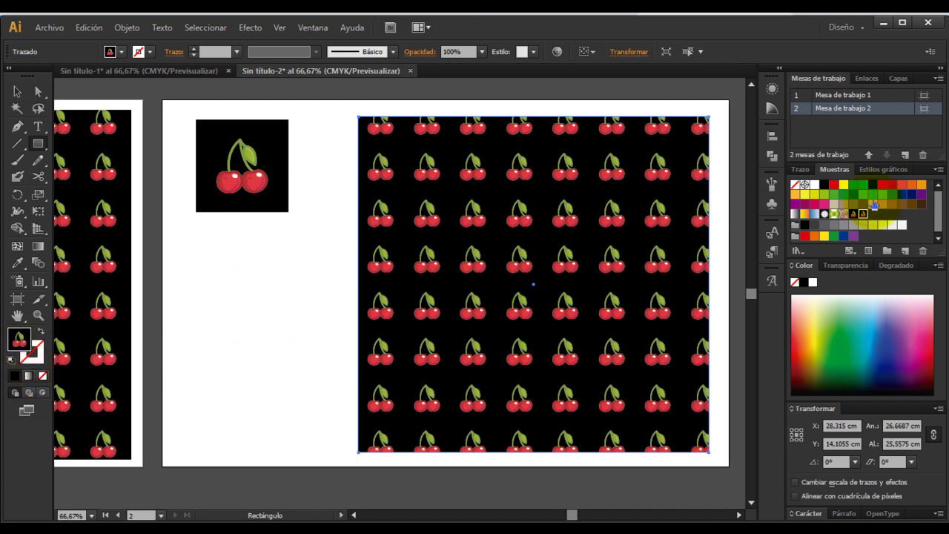
pyautogui.click(862, 214)
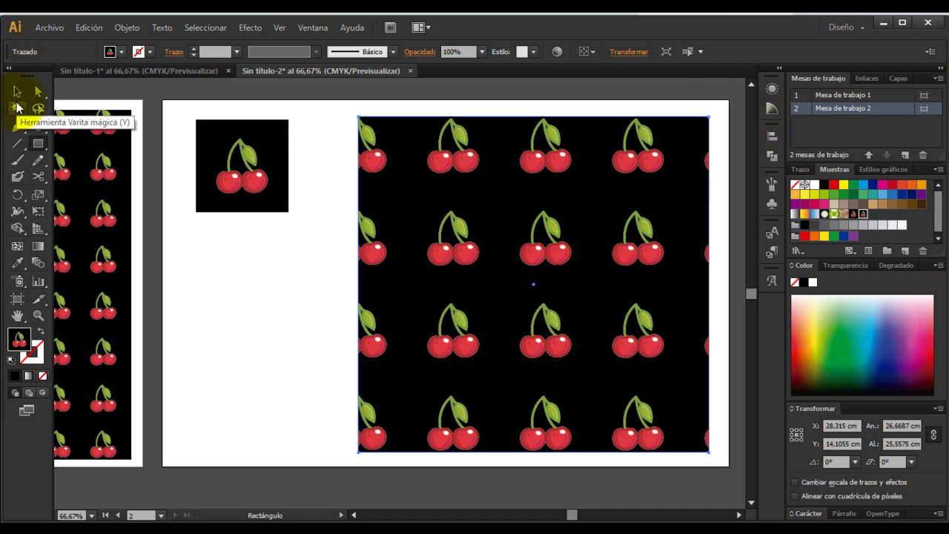
pyautogui.click(18, 92)
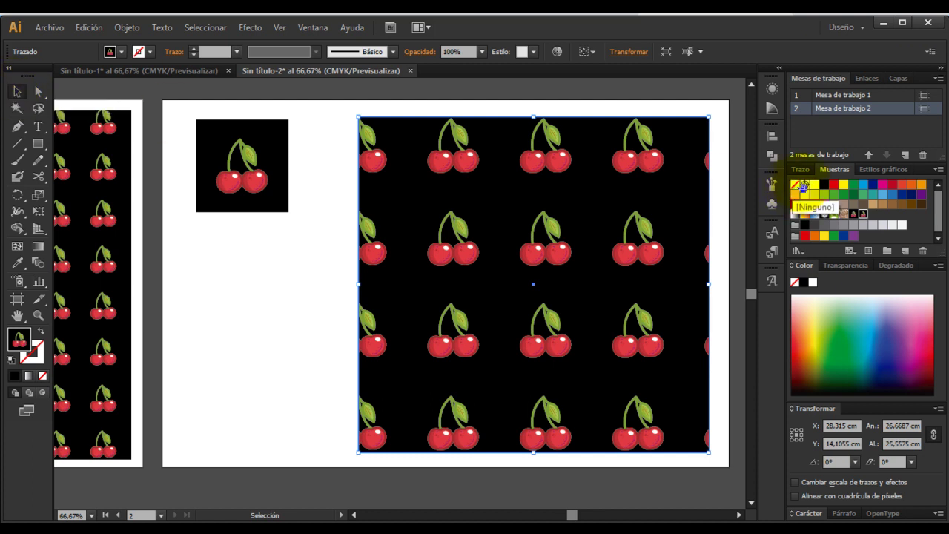
pyautogui.moveTo(889, 203); pyautogui.dragTo(865, 218)
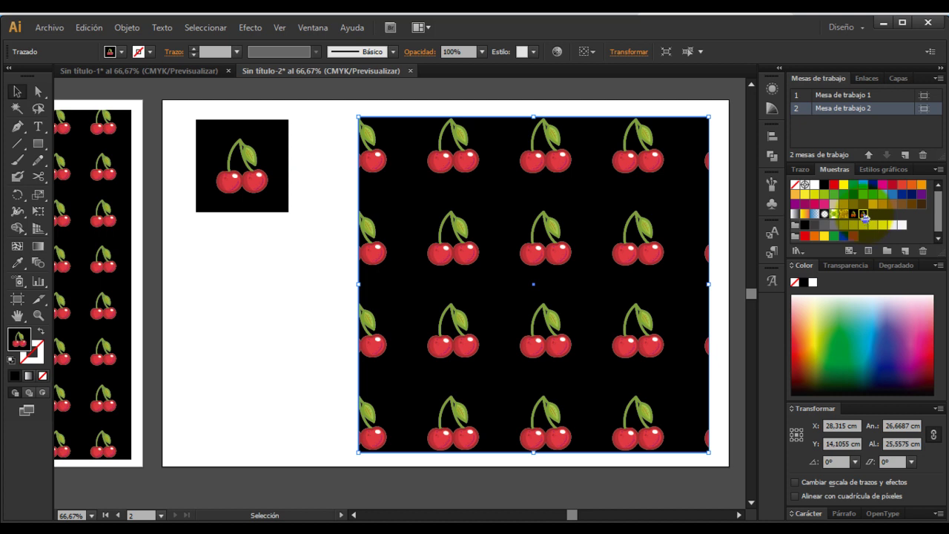
pyautogui.doubleClick(864, 215)
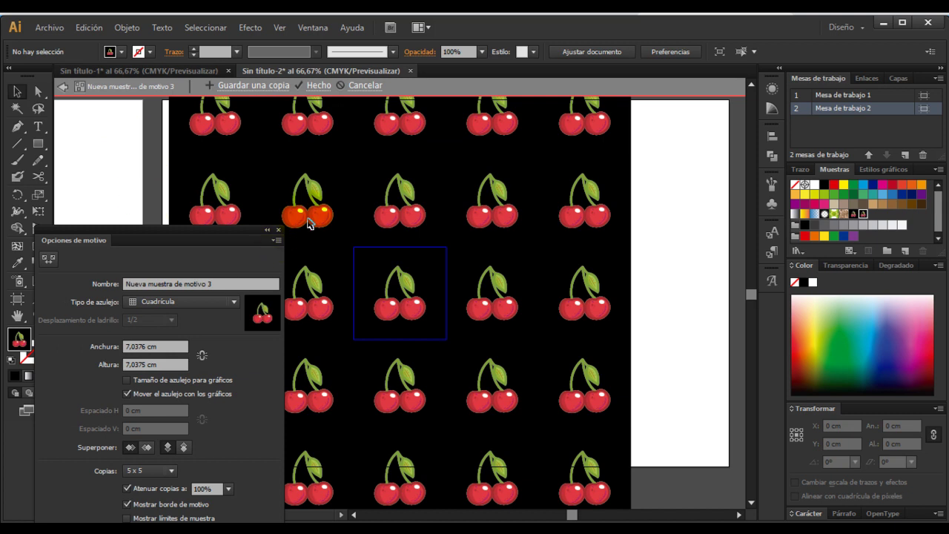
# - Zoom in on the Nueva muestra de motivo 3 tile and select its centre cherry
pyautogui.moveTo(229, 229)
pyautogui.mouseDown()
pyautogui.moveTo(226, 200)
pyautogui.moveTo(248, 158)
pyautogui.moveTo(241, 140)
pyautogui.mouseUp()
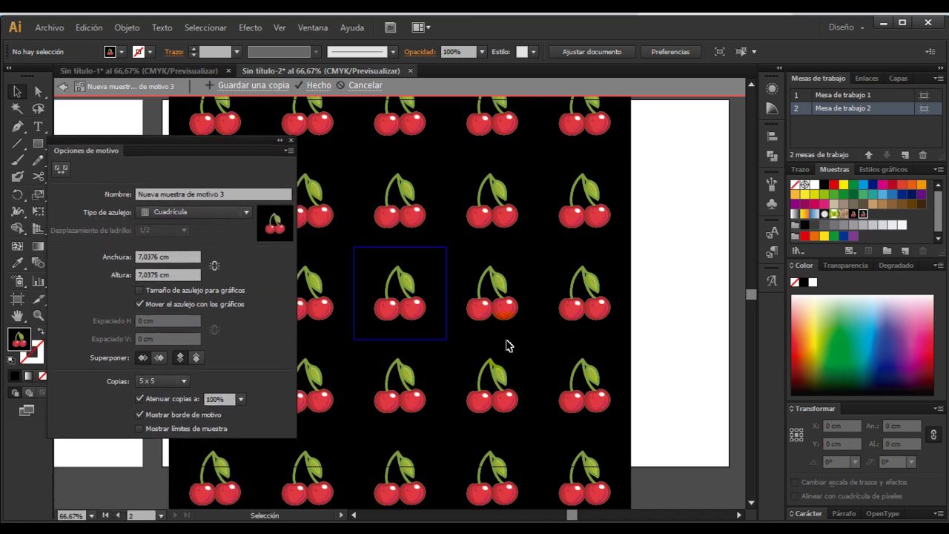
pyautogui.press('z')
pyautogui.click(431, 310)
pyautogui.moveTo(410, 320)
pyautogui.mouseDown()
pyautogui.moveTo(482, 301)
pyautogui.moveTo(561, 301)
pyautogui.mouseUp()
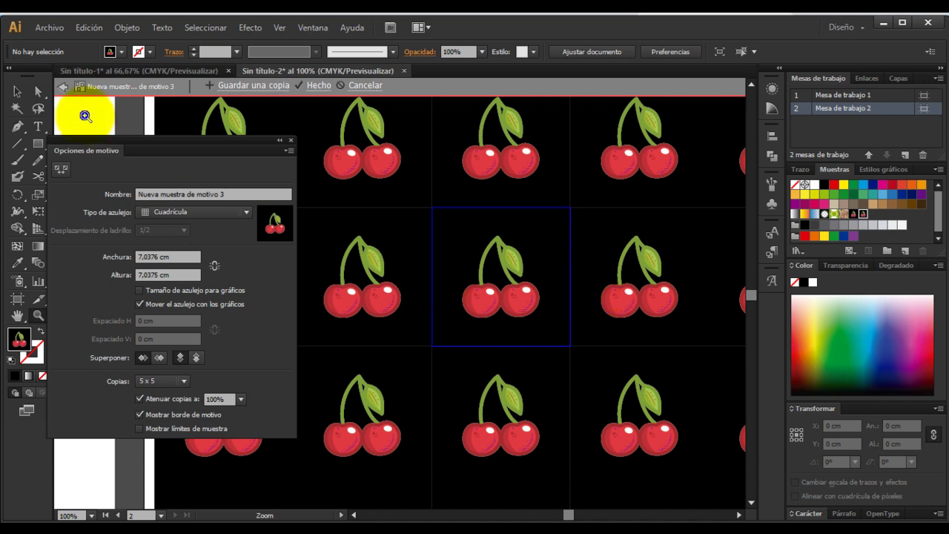
pyautogui.click(19, 90)
pyautogui.moveTo(509, 291)
pyautogui.mouseDown()
pyautogui.moveTo(513, 299)
pyautogui.moveTo(509, 291)
pyautogui.mouseUp()
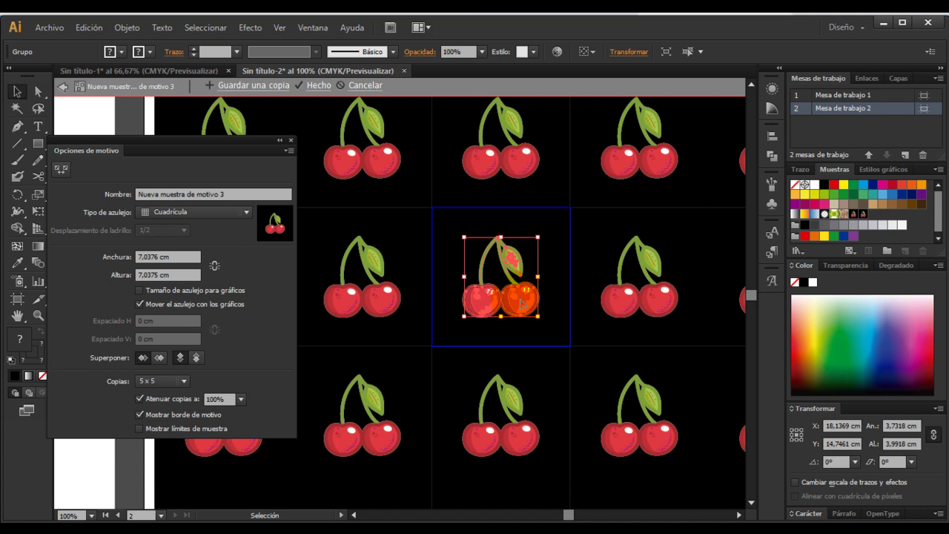
# - Place a cherry on the pattern tile's top-left corner, then reselect the tile artwork
pyautogui.moveTo(521, 302); pyautogui.dragTo(452, 220)
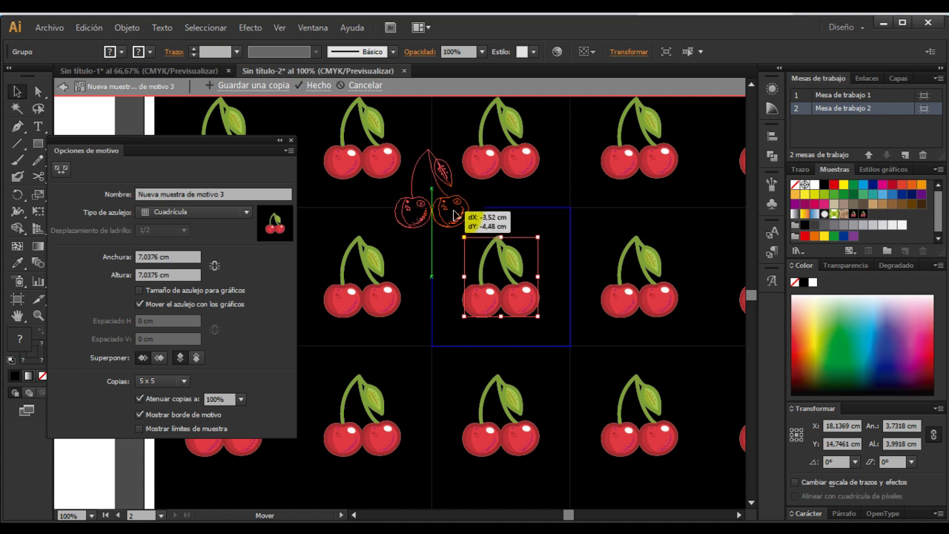
pyautogui.moveTo(453, 221); pyautogui.dragTo(448, 235)
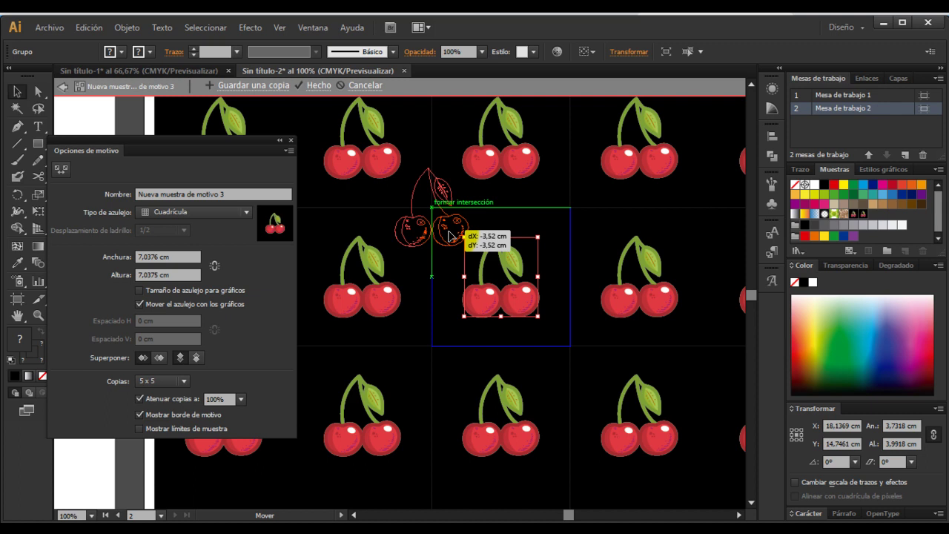
pyautogui.press('alt')
pyautogui.moveTo(450, 235); pyautogui.dragTo(449, 235)
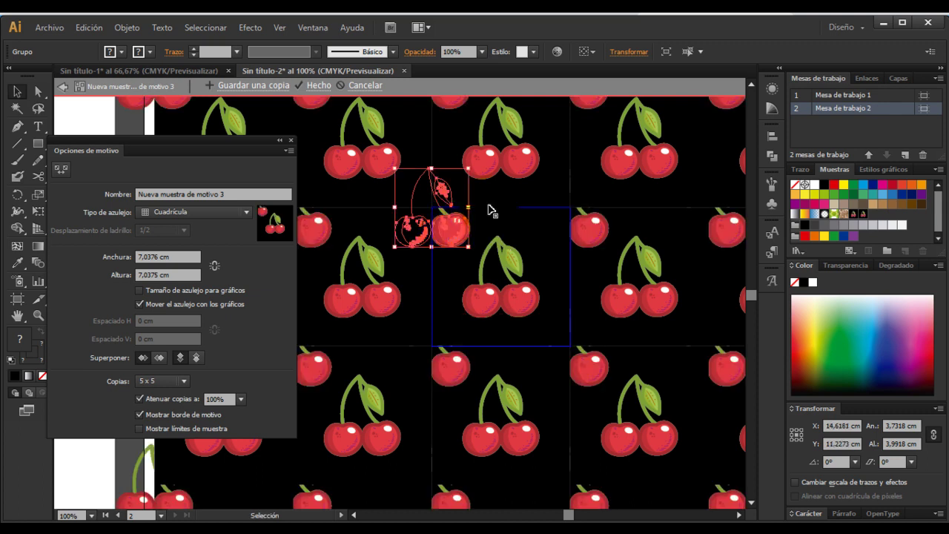
pyautogui.click(586, 252)
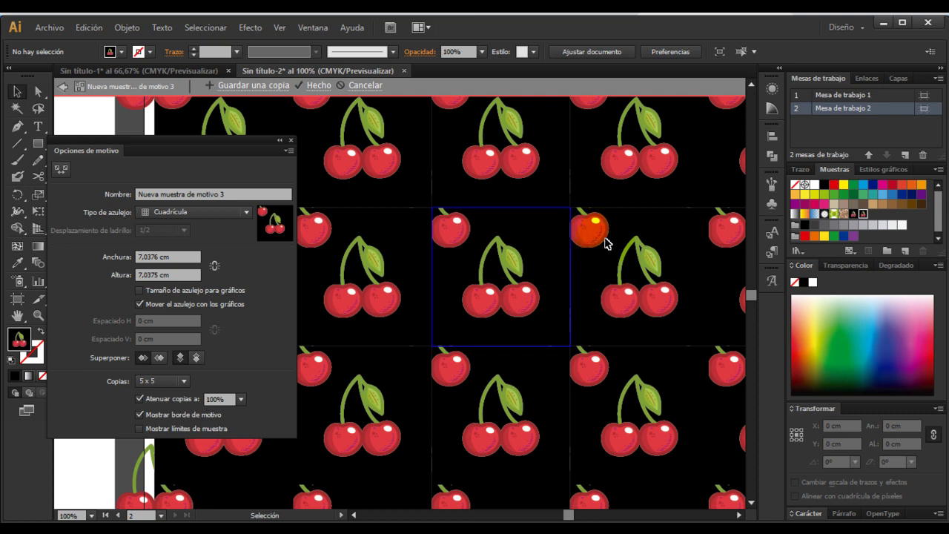
pyautogui.click(569, 222)
pyautogui.click(308, 27)
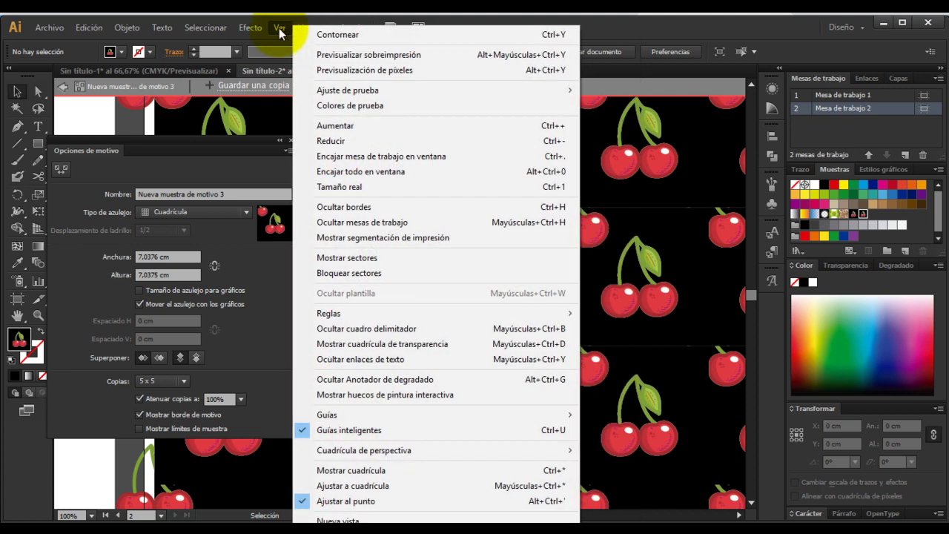
pyautogui.click(642, 187)
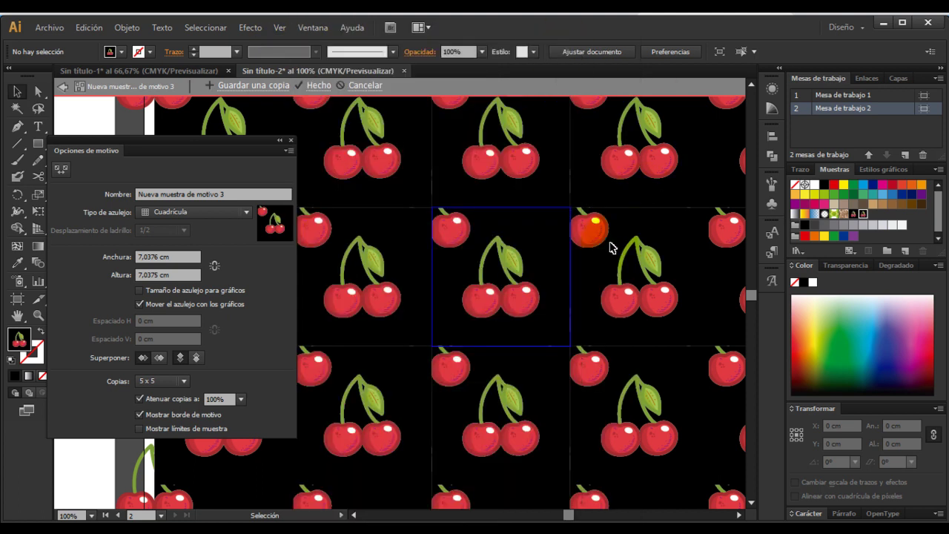
# - Alt-drag a copy of the centre cherry group onto the tile's top-right corner
pyautogui.click(519, 267)
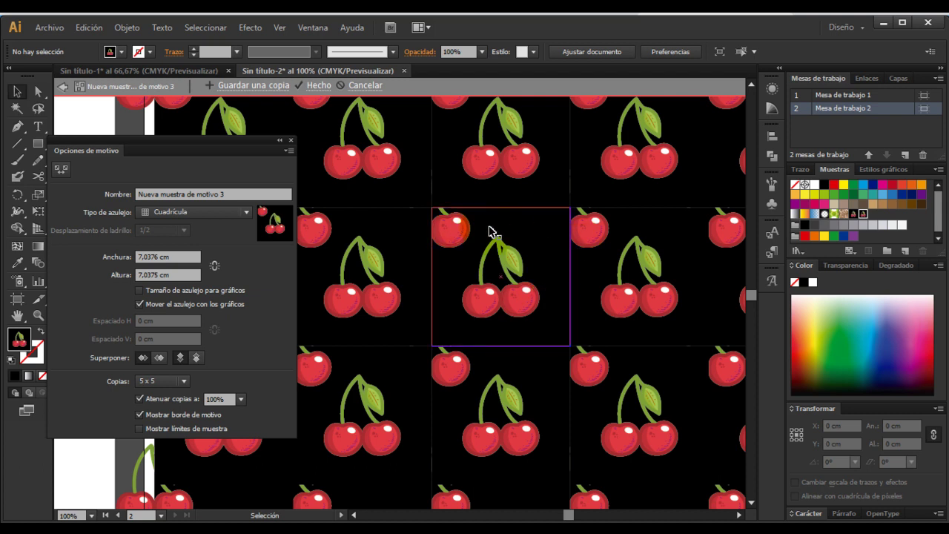
pyautogui.click(375, 118)
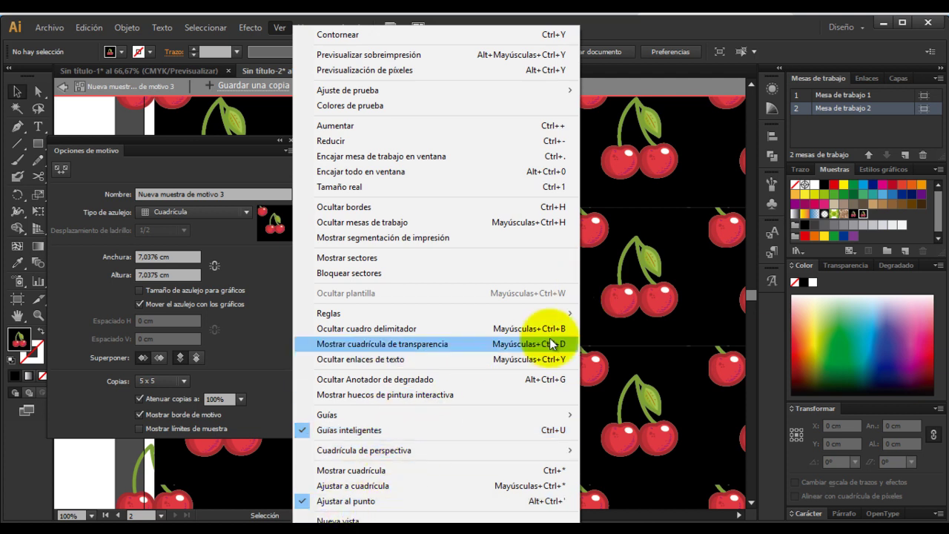
pyautogui.click(614, 264)
pyautogui.moveTo(570, 243); pyautogui.dragTo(530, 304)
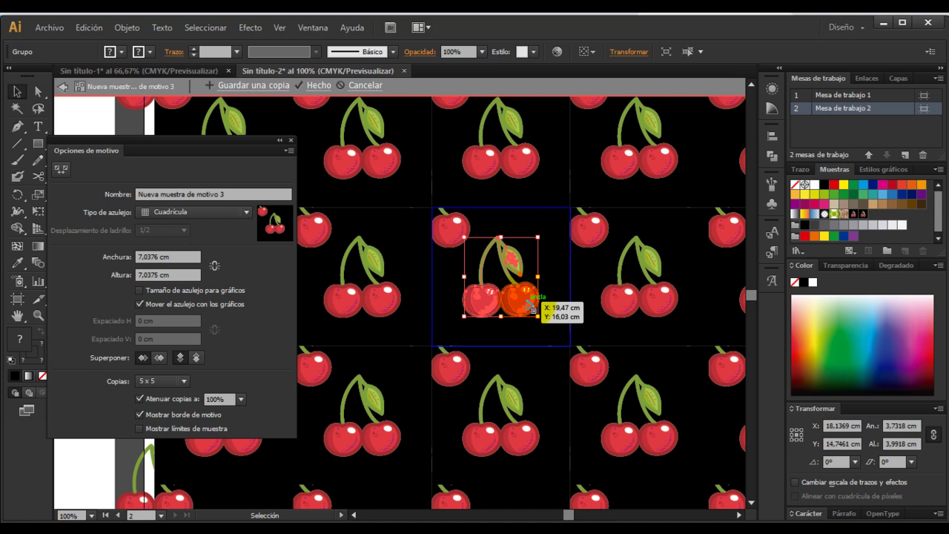
pyautogui.moveTo(531, 305)
pyautogui.mouseDown()
pyautogui.moveTo(568, 225)
pyautogui.moveTo(594, 235)
pyautogui.mouseUp()
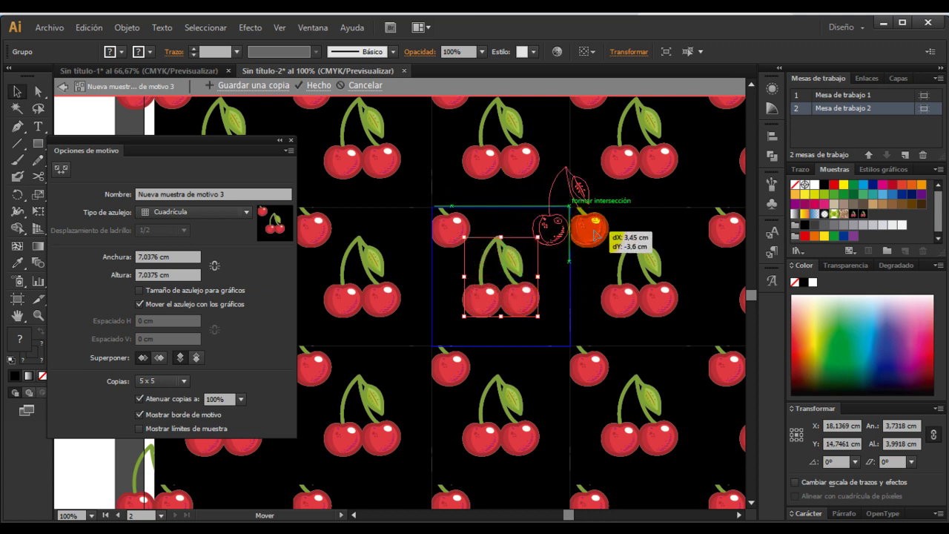
pyautogui.moveTo(595, 235); pyautogui.dragTo(600, 234)
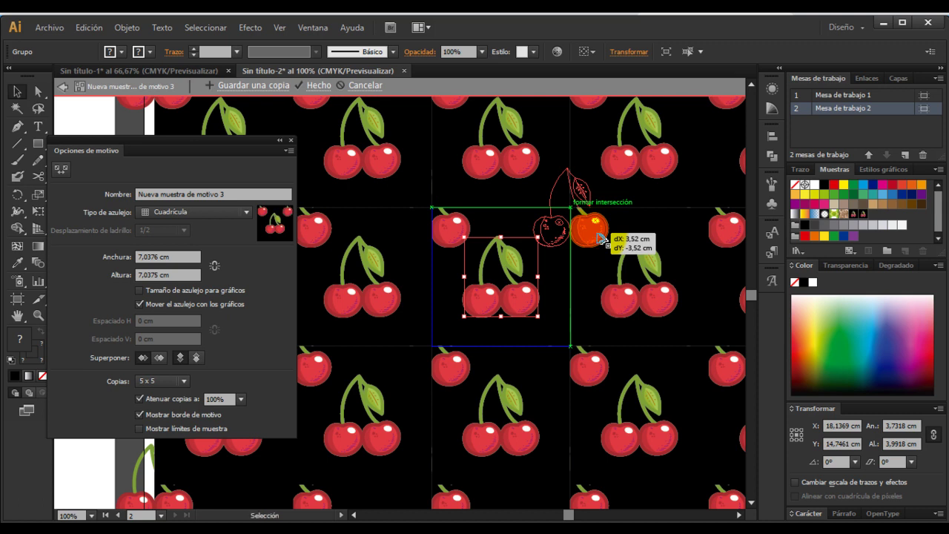
pyautogui.moveTo(600, 235); pyautogui.dragTo(599, 235)
pyautogui.click(592, 292)
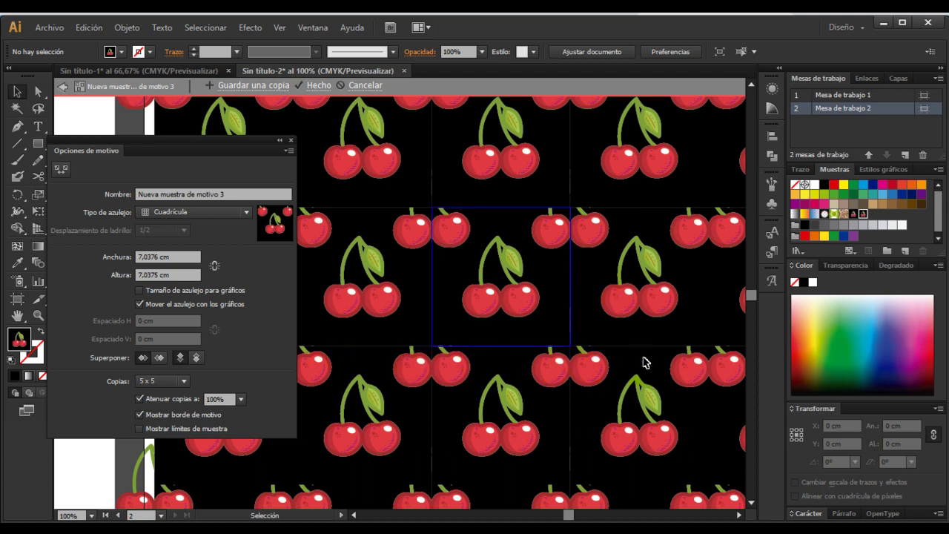
# - Copy both top-corner cherries 7,04 cm straight down onto the tile's bottom corners
pyautogui.moveTo(482, 321)
pyautogui.mouseDown()
pyautogui.moveTo(452, 239)
pyautogui.moveTo(586, 243)
pyautogui.mouseUp()
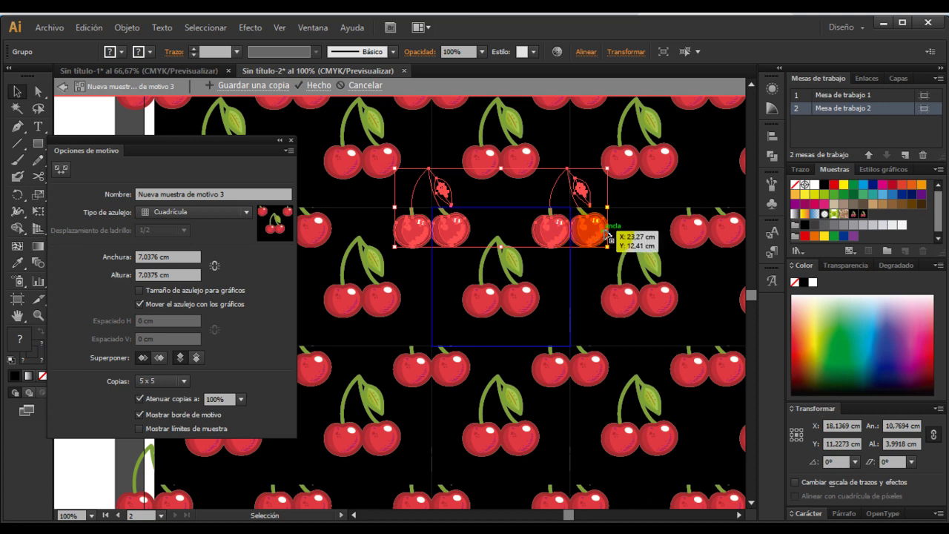
pyautogui.keyDown('shift'); pyautogui.click(604, 237); pyautogui.keyUp('shift')
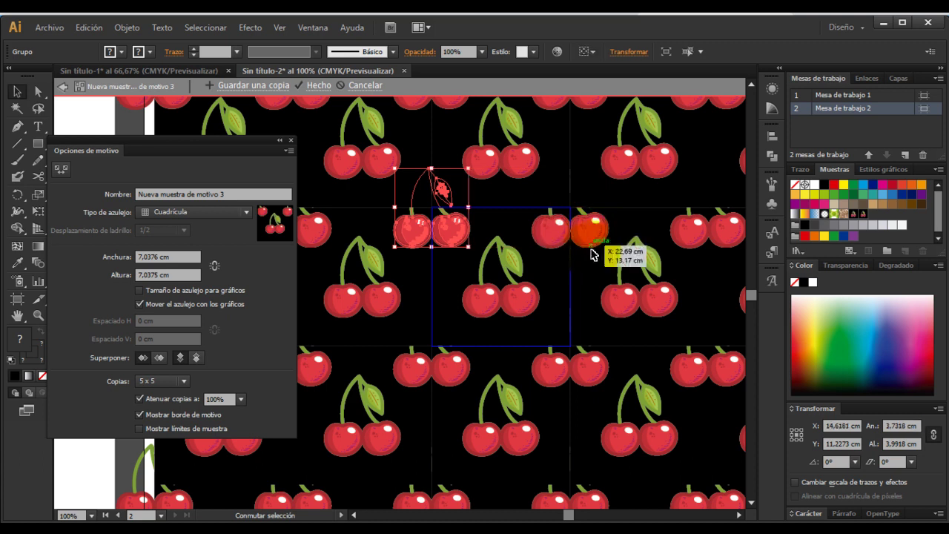
pyautogui.keyDown('shift'); pyautogui.click(591, 233); pyautogui.keyUp('shift')
pyautogui.moveTo(591, 233); pyautogui.dragTo(591, 357)
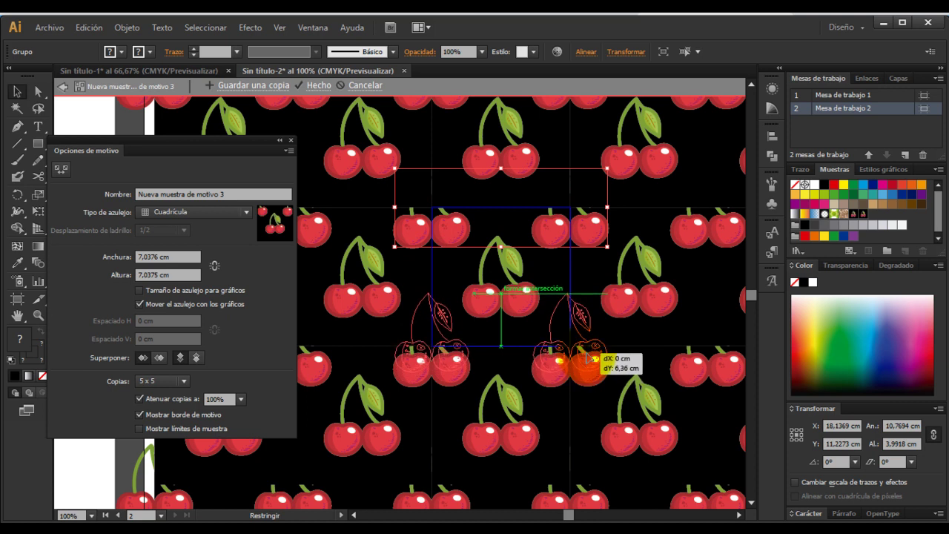
pyautogui.moveTo(591, 358); pyautogui.dragTo(586, 373)
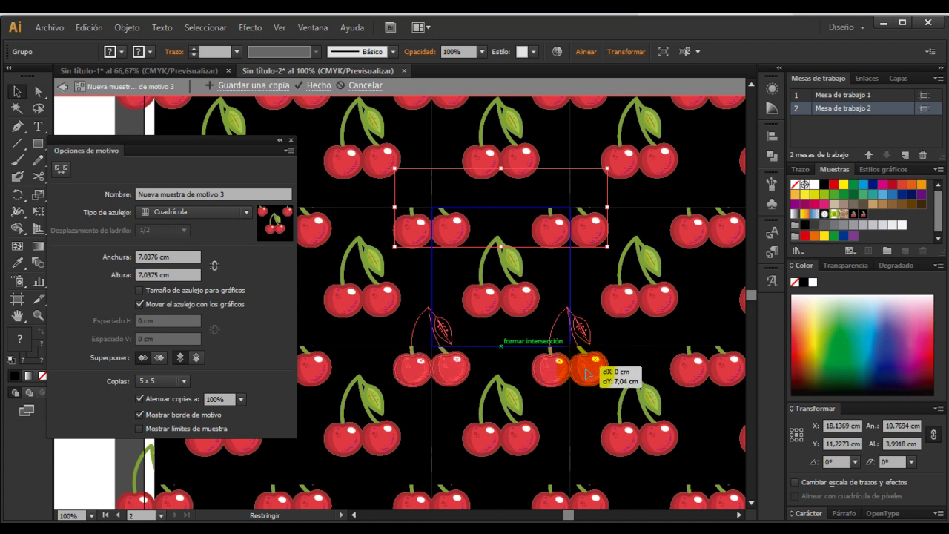
pyautogui.press('alt')
pyautogui.moveTo(588, 373); pyautogui.dragTo(587, 373)
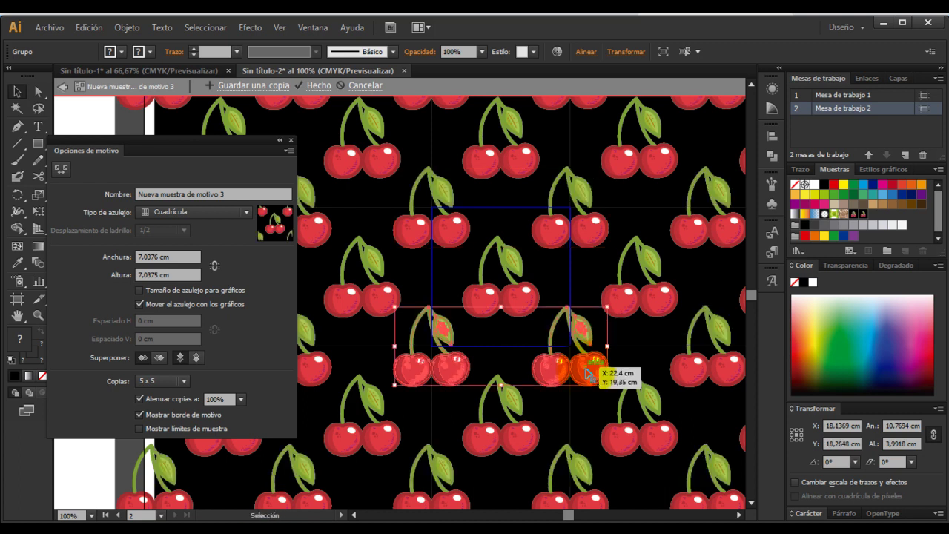
pyautogui.click(643, 224)
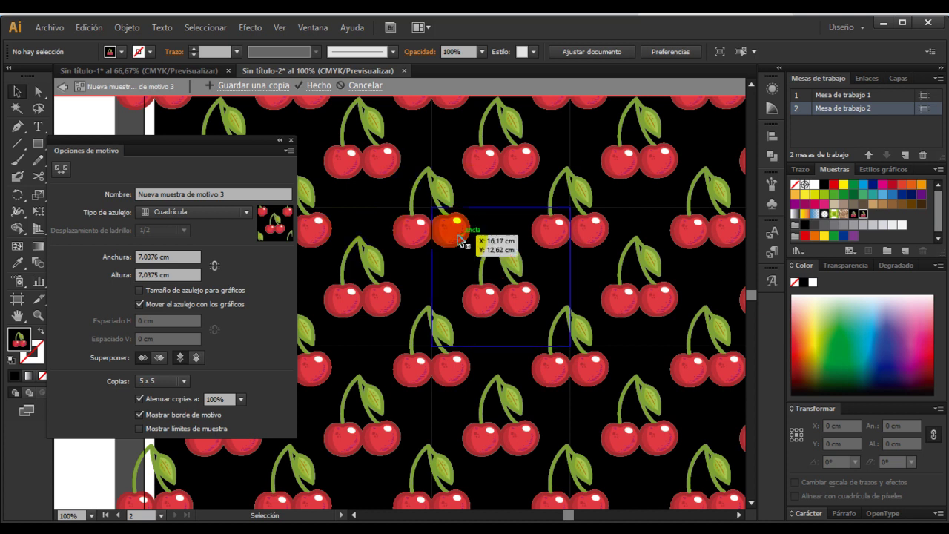
# - Exit the pattern editor, zoom out to 50% over both artboards, and select the left rectangle
pyautogui.doubleClick(413, 228)
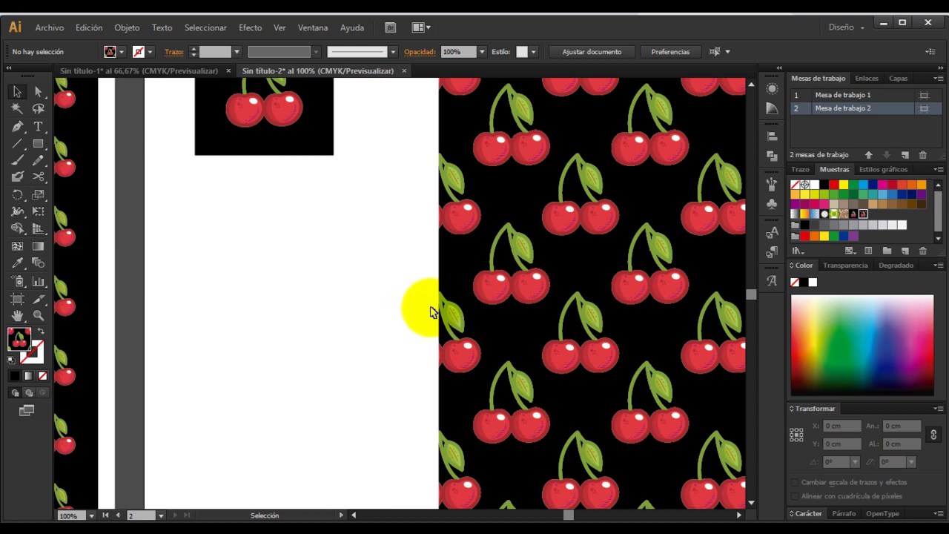
pyautogui.press('z')
pyautogui.keyDown('alt'); pyautogui.click(398, 271); pyautogui.keyUp('alt')
pyautogui.moveTo(376, 271)
pyautogui.mouseDown()
pyautogui.moveTo(450, 272)
pyautogui.moveTo(438, 263)
pyautogui.mouseUp()
pyautogui.keyDown('alt'); pyautogui.click(412, 281); pyautogui.keyUp('alt')
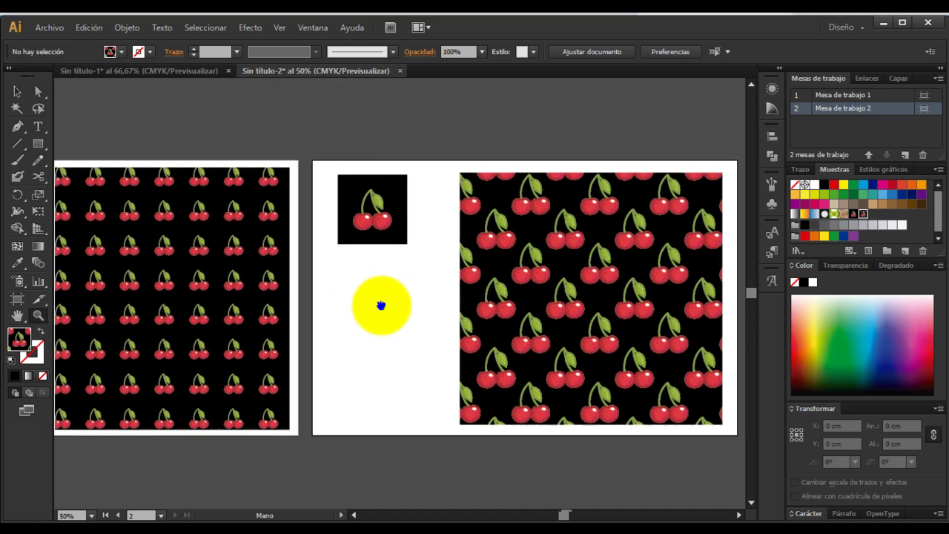
pyautogui.moveTo(380, 304); pyautogui.dragTo(411, 284)
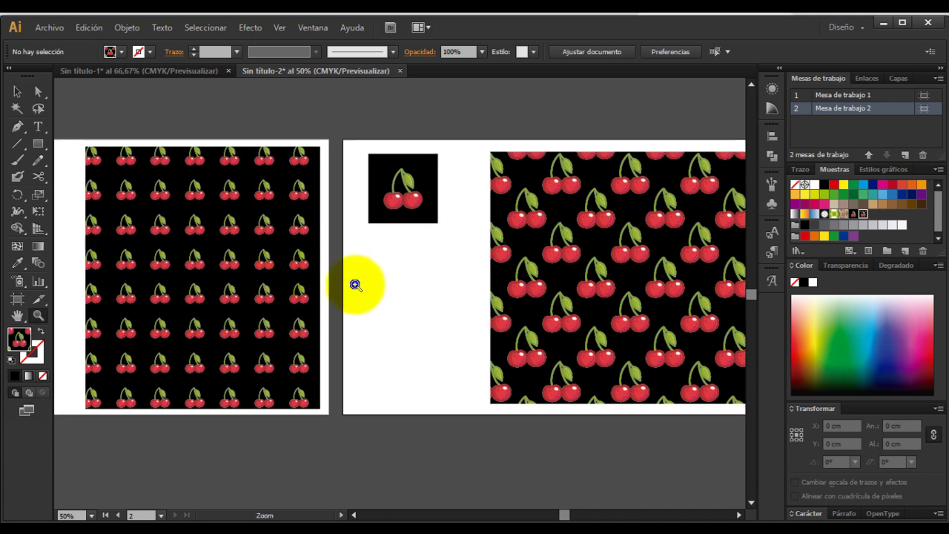
pyautogui.press('v')
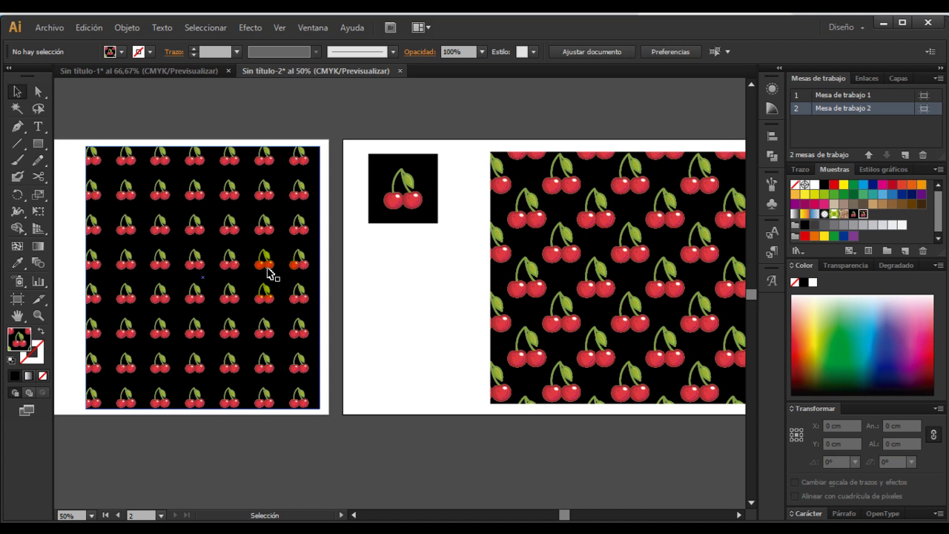
pyautogui.click(269, 275)
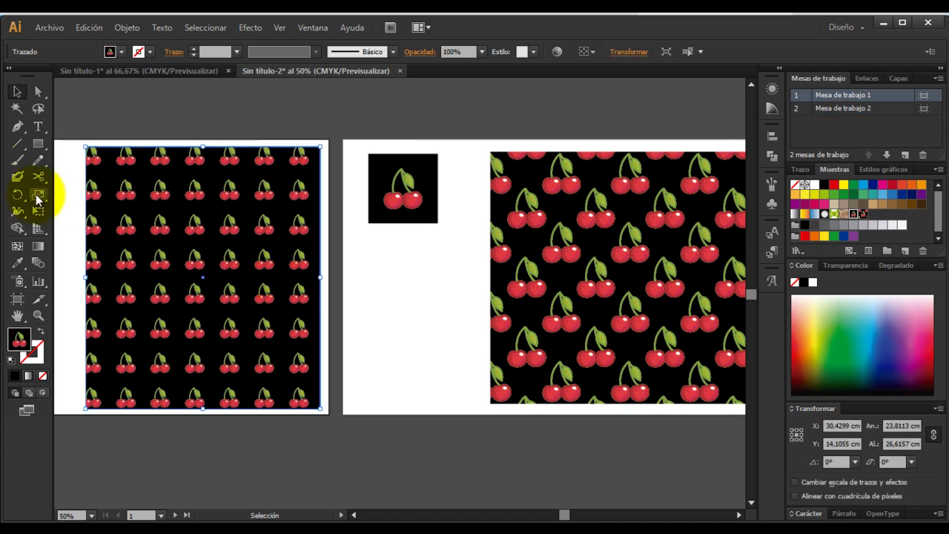
# - Open the Scale dialog for the left rectangle and limit scaling to patterns only
pyautogui.keyDown('alt'); pyautogui.click(257, 246); pyautogui.keyUp('alt')
pyautogui.write('100')
pyautogui.moveTo(216, 136); pyautogui.dragTo(377, 133)
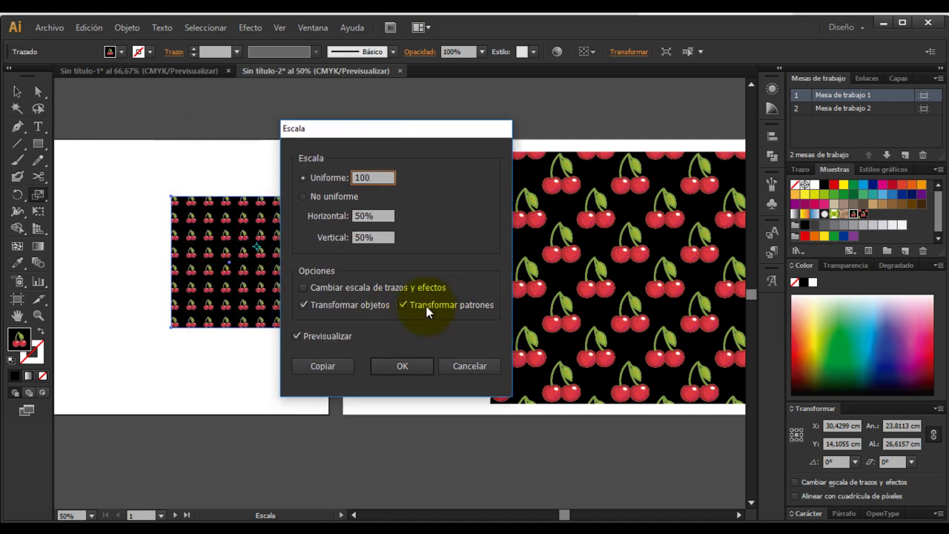
pyautogui.click(350, 304)
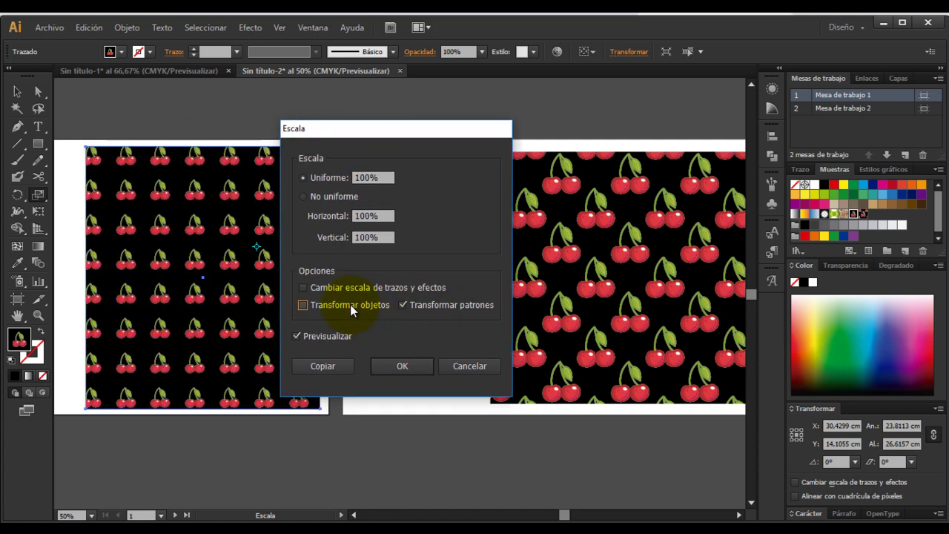
pyautogui.click(344, 336)
# - Set Uniforme scale to 200%, preview the larger cherries, and apply it
pyautogui.doubleClick(393, 179)
pyautogui.write('150')
pyautogui.press('Tab')
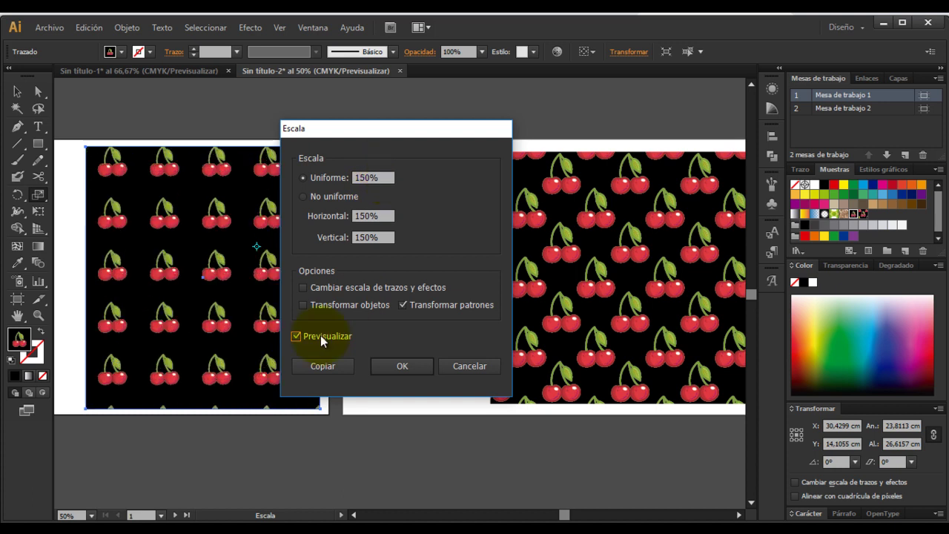
pyautogui.doubleClick(387, 178)
pyautogui.write('2')
pyautogui.press('Tab')
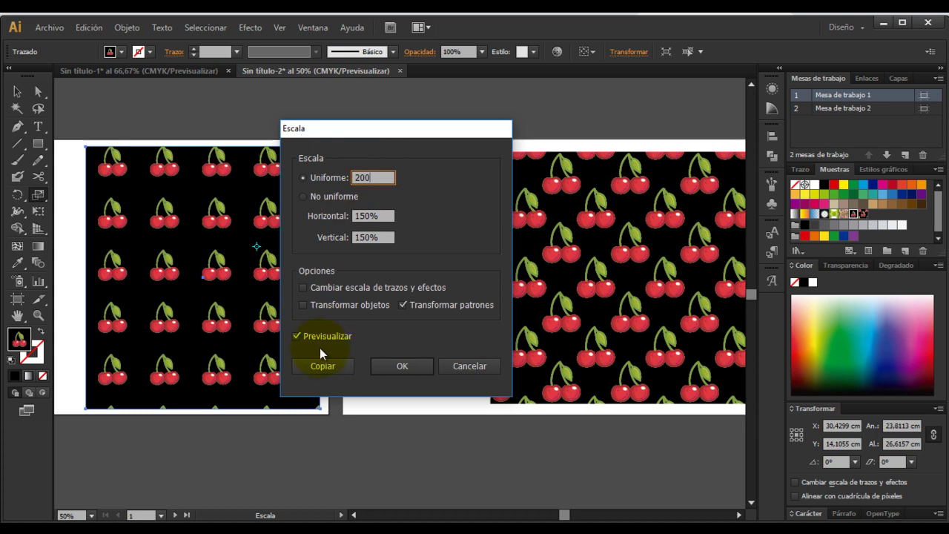
pyautogui.click(323, 335)
pyautogui.click(323, 335)
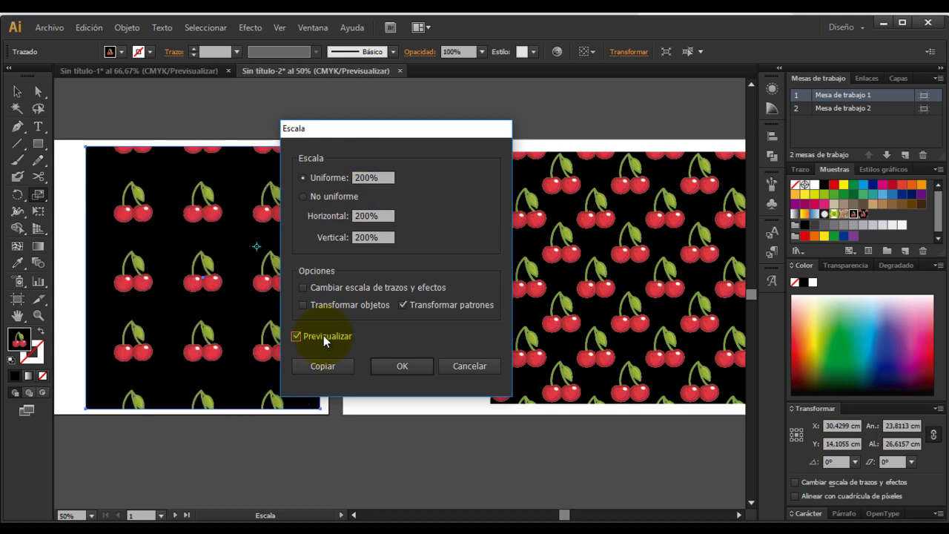
pyautogui.click(401, 366)
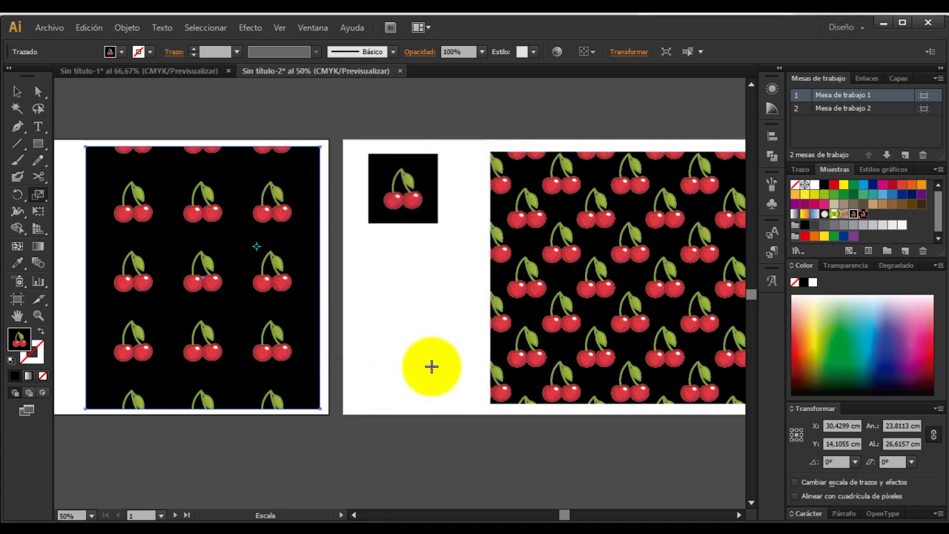
pyautogui.click(16, 91)
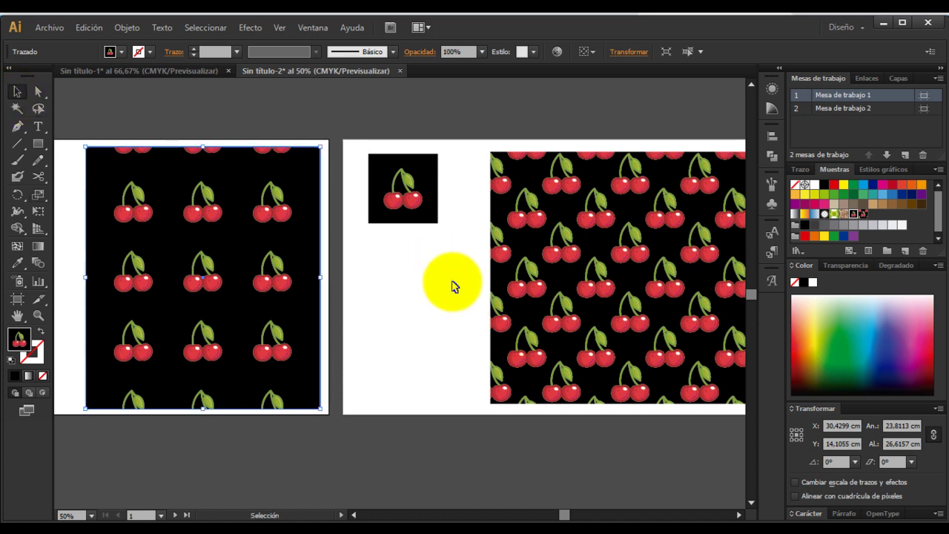
# - Alt-drag a copy of the small cherry motif square onto the first artboard
pyautogui.moveTo(435, 280)
pyautogui.mouseDown()
pyautogui.moveTo(460, 275)
pyautogui.moveTo(513, 218)
pyautogui.moveTo(490, 234)
pyautogui.moveTo(546, 224)
pyautogui.mouseUp()
pyautogui.moveTo(76, 148); pyautogui.dragTo(136, 145)
pyautogui.moveTo(504, 133); pyautogui.dragTo(522, 146)
pyautogui.moveTo(572, 220); pyautogui.dragTo(513, 240)
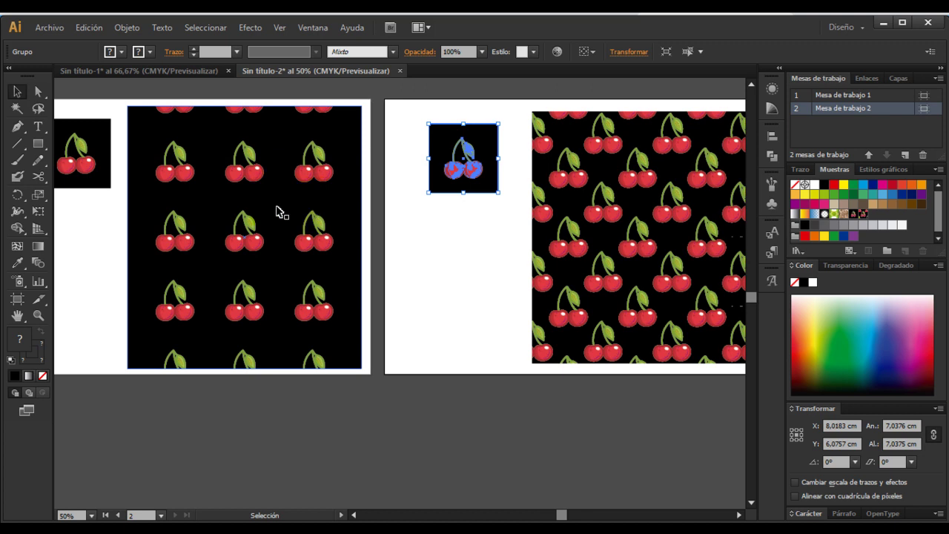
pyautogui.click(186, 134)
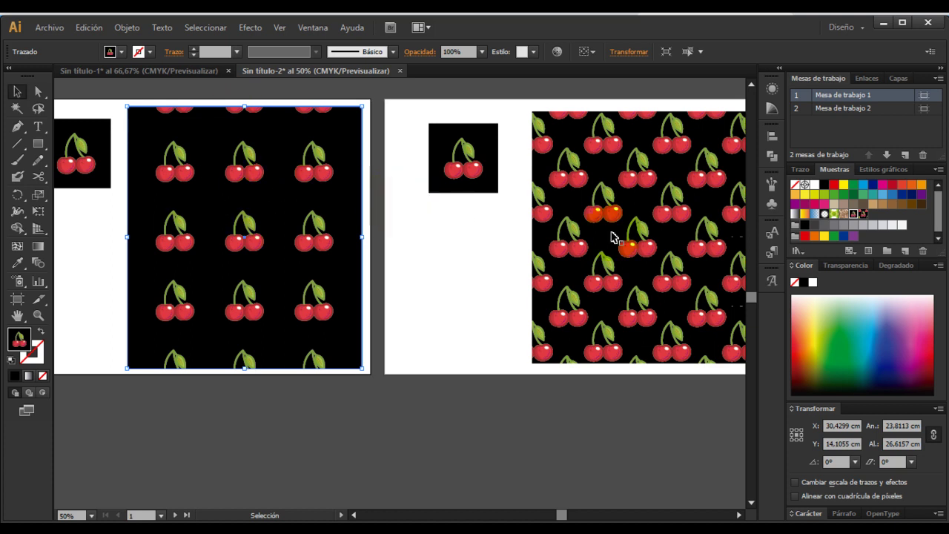
# - Pan and zoom to 50% to review both cherry-pattern artboards side by side
pyautogui.press('space')
pyautogui.moveTo(681, 226); pyautogui.dragTo(609, 226)
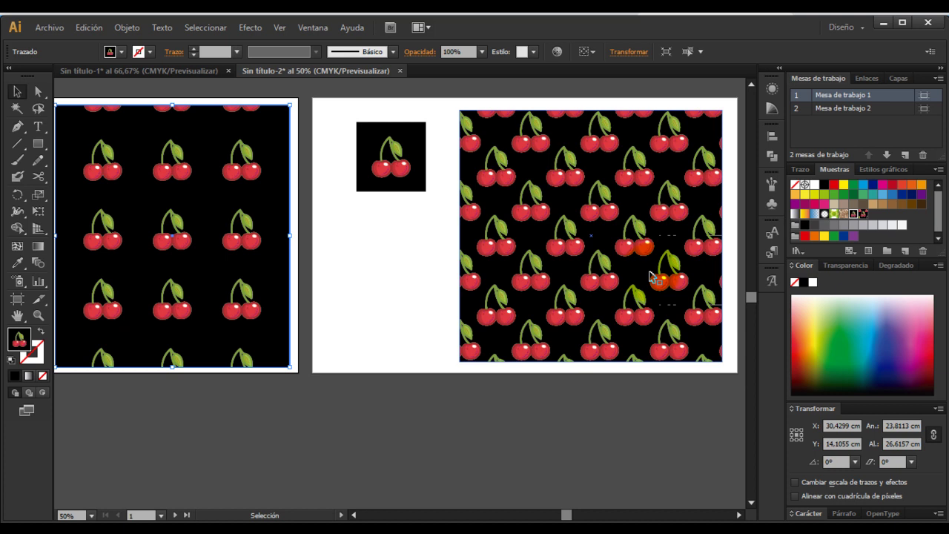
pyautogui.press('z')
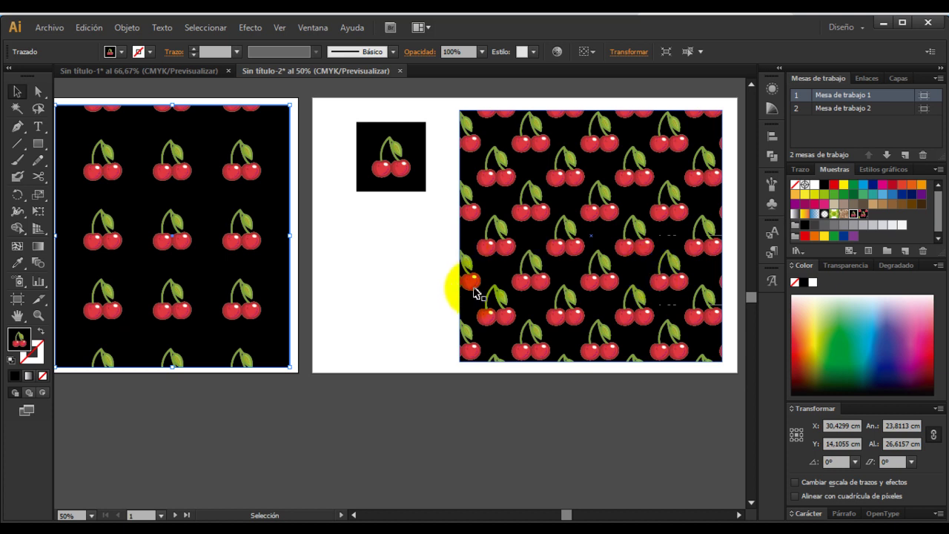
pyautogui.keyDown('alt'); pyautogui.click(362, 270); pyautogui.keyUp('alt')
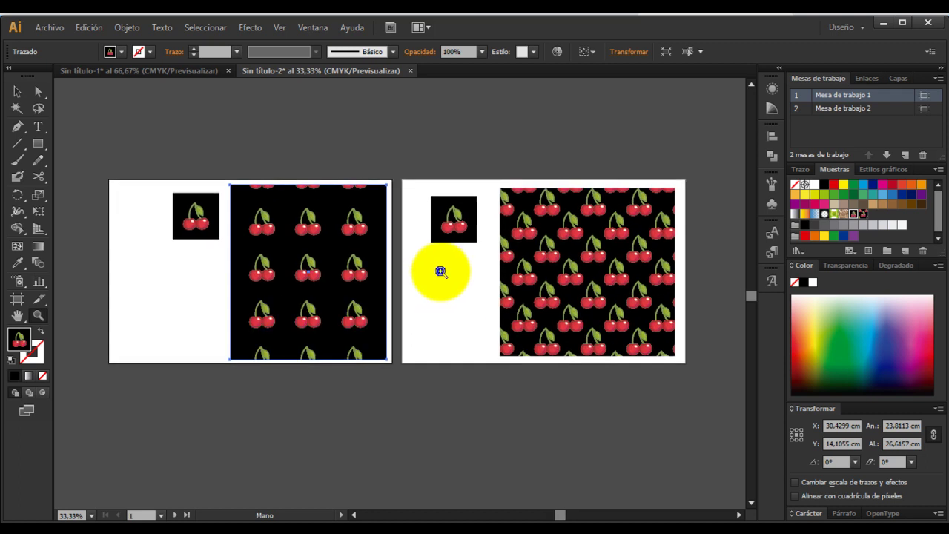
pyautogui.click(413, 279)
pyautogui.moveTo(424, 266); pyautogui.dragTo(390, 265)
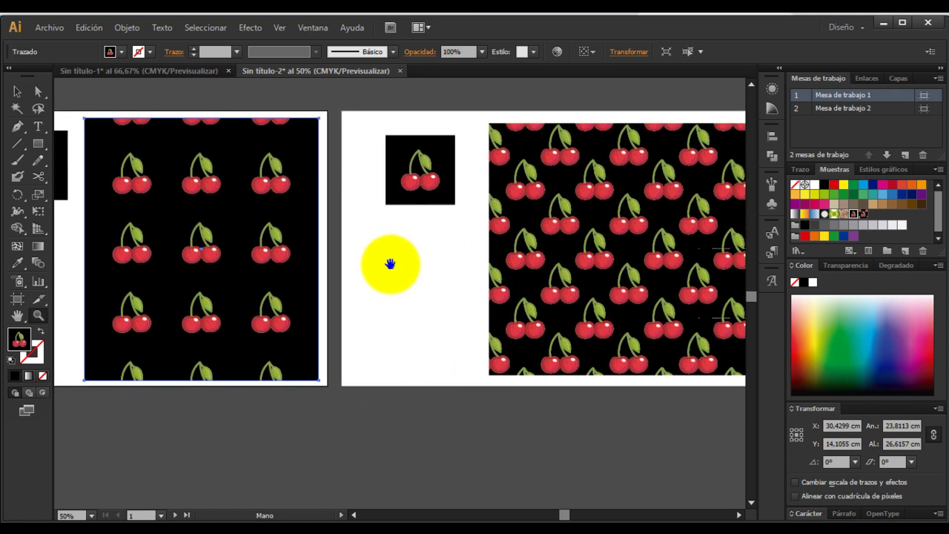